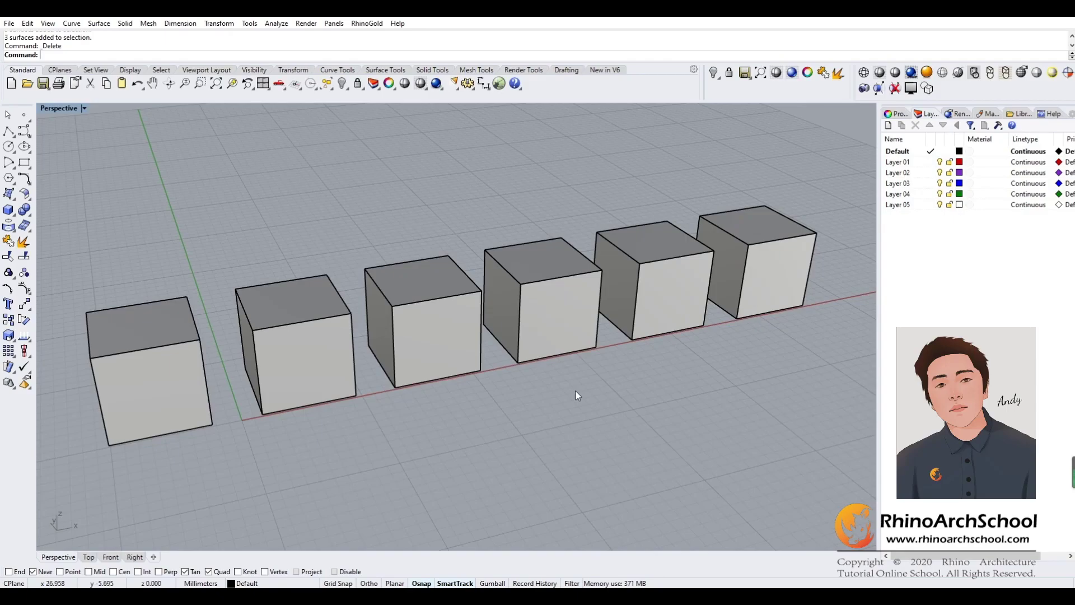
{"action": "right_click_drag", "start_coordinate": [576, 391], "coordinate": [494, 394]}
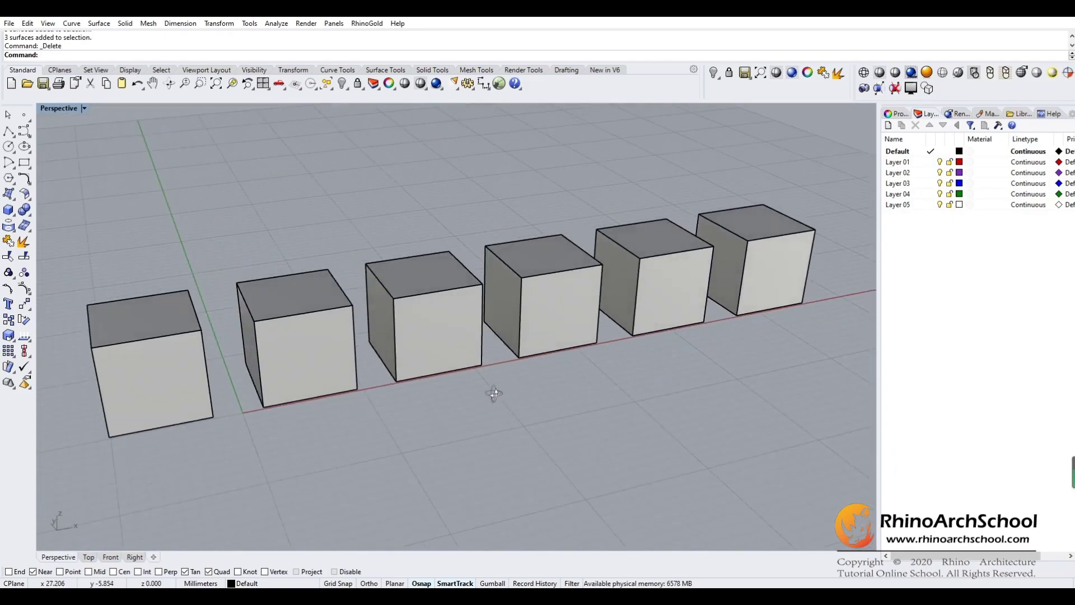
{"action": "right_click_drag", "start_coordinate": [566, 405], "coordinate": [601, 410]}
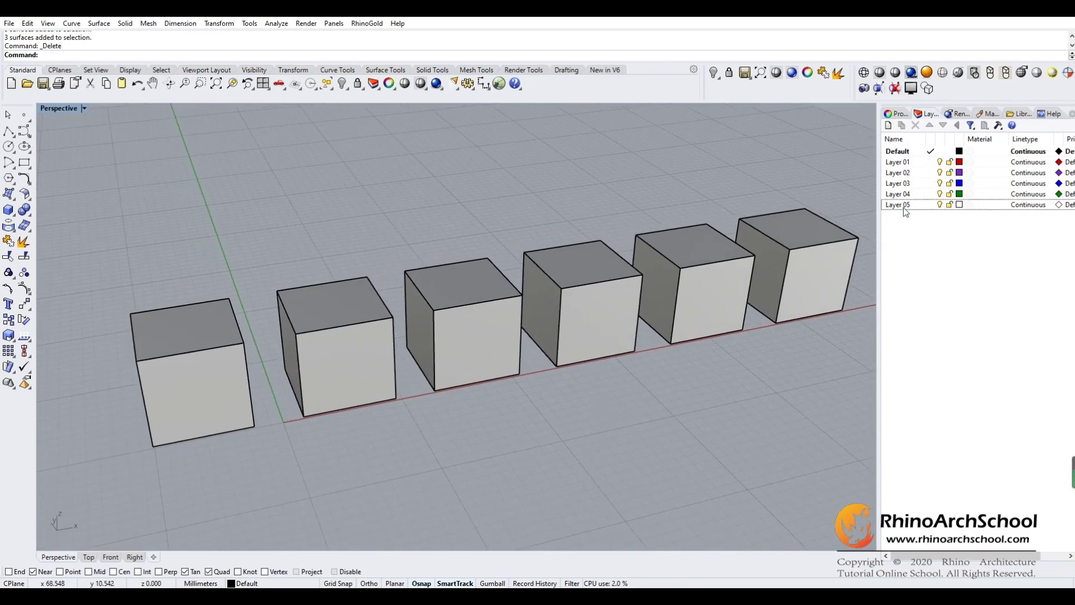
{"action": "left_click", "coordinate": [898, 113]}
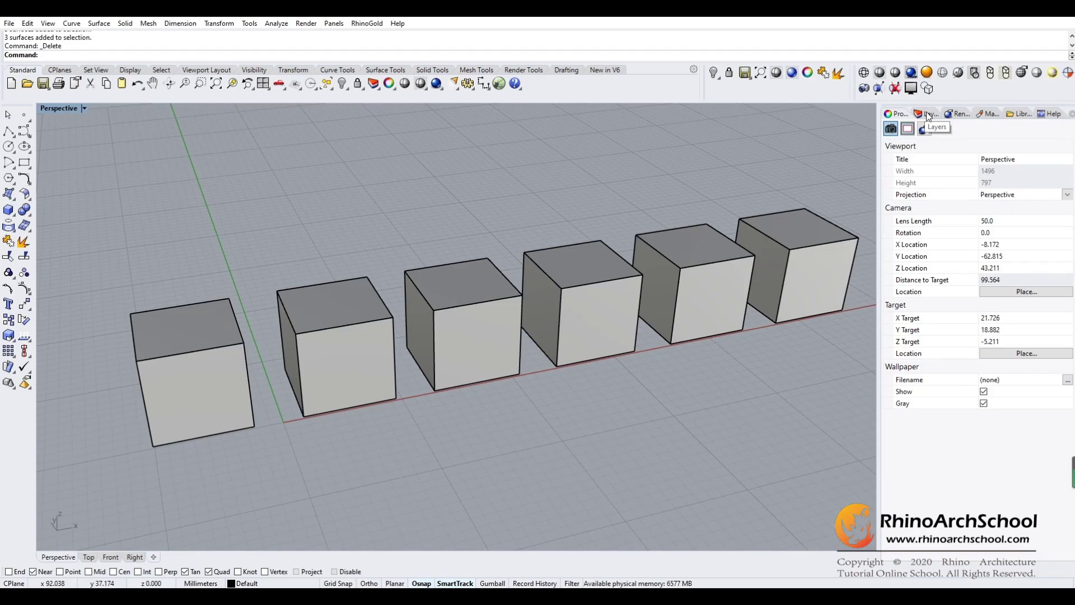
{"action": "left_click", "coordinate": [927, 115]}
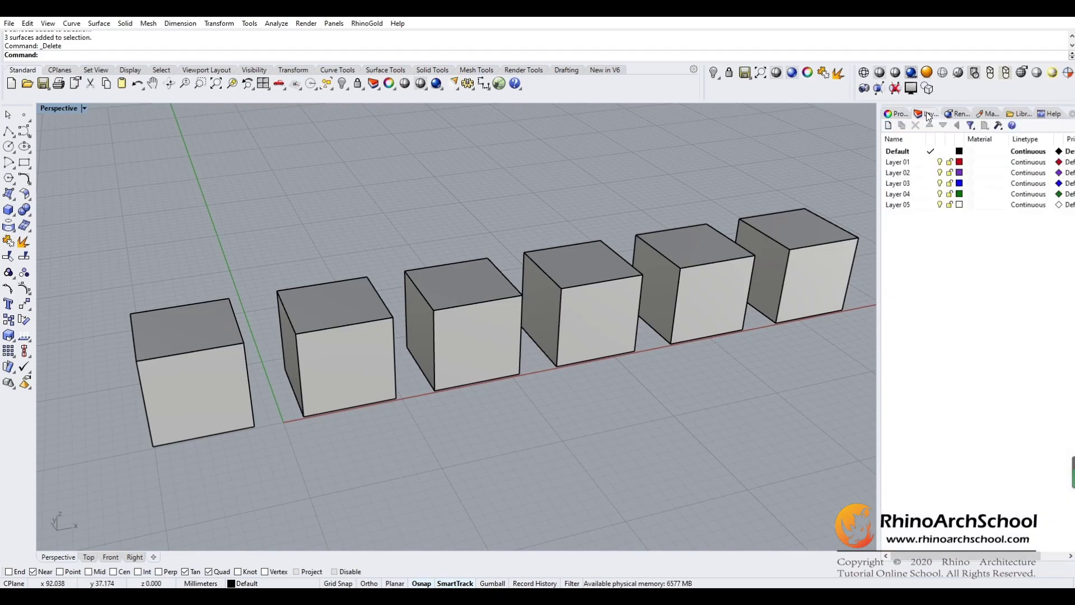
{"action": "mouse_move", "coordinate": [532, 411]}
{"action": "right_mouse_down"}
{"action": "mouse_move", "coordinate": [548, 415]}
{"action": "mouse_move", "coordinate": [530, 413]}
{"action": "right_mouse_up"}
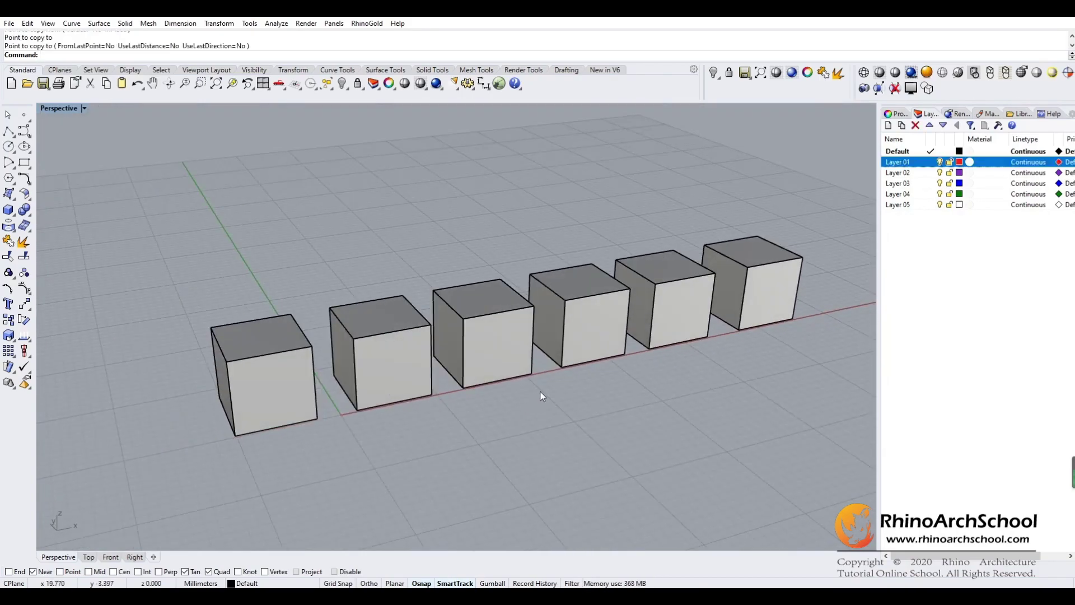
{"action": "right_click_drag", "start_coordinate": [600, 395], "coordinate": [600, 390], "text": "shift"}
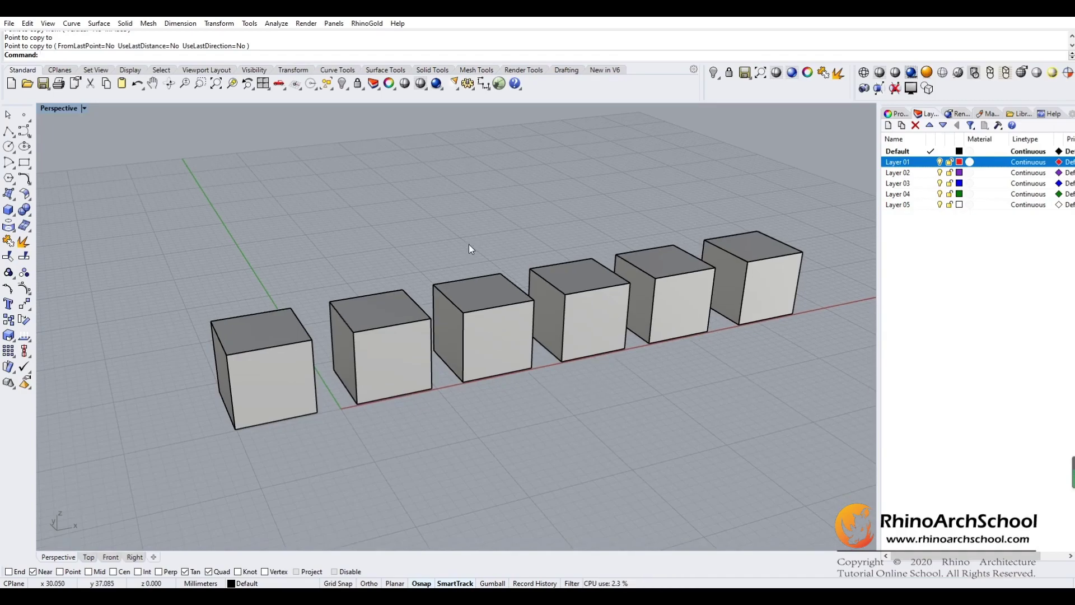
{"action": "right_click_drag", "start_coordinate": [468, 244], "coordinate": [476, 250]}
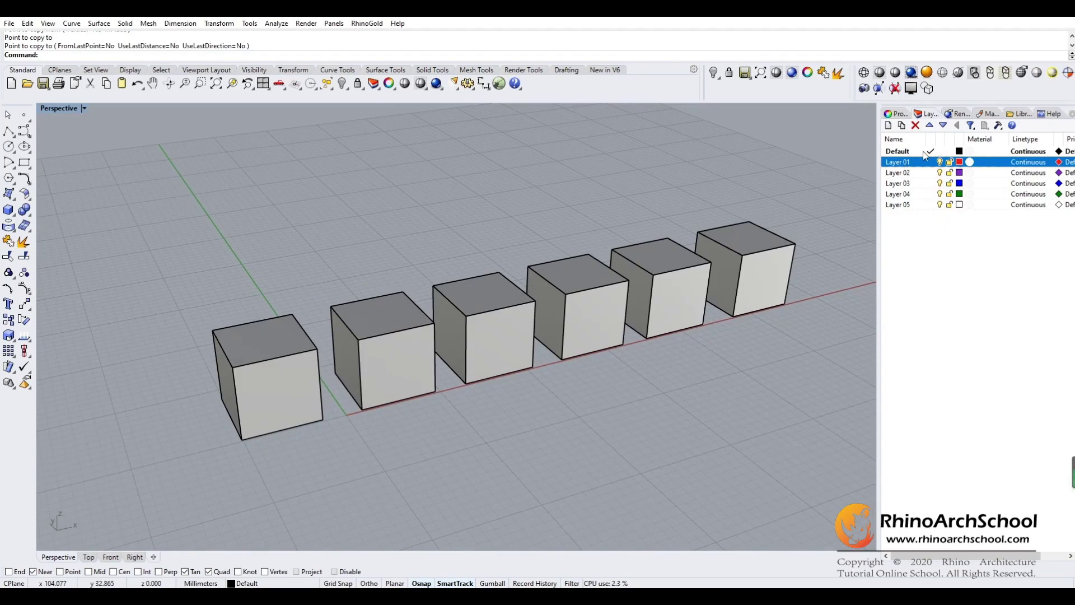
{"action": "right_click_drag", "start_coordinate": [641, 217], "coordinate": [639, 225], "text": "shift"}
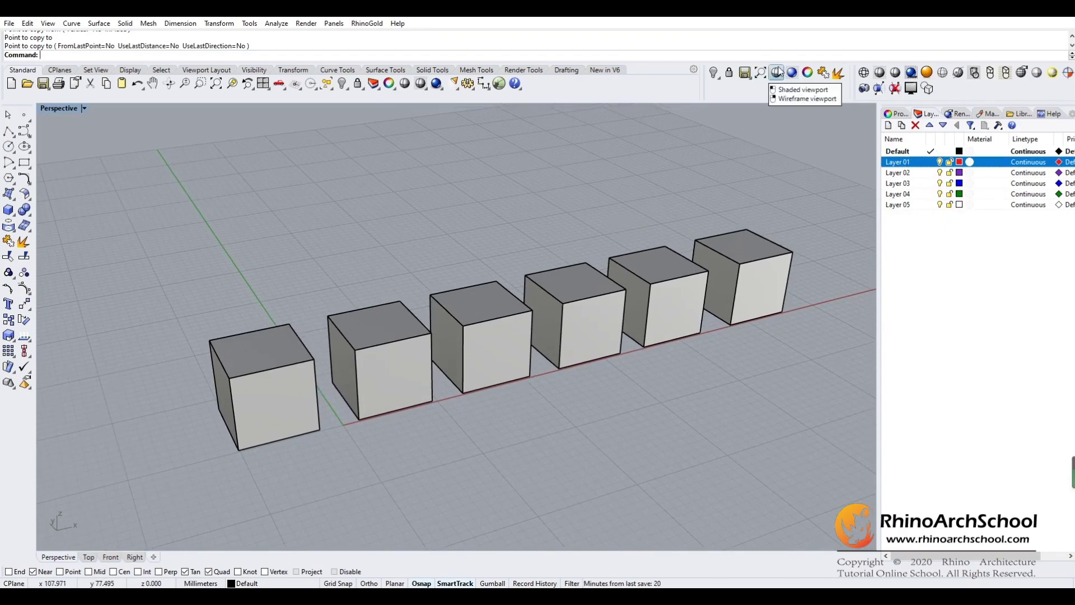
{"action": "right_click_drag", "start_coordinate": [668, 222], "coordinate": [720, 196]}
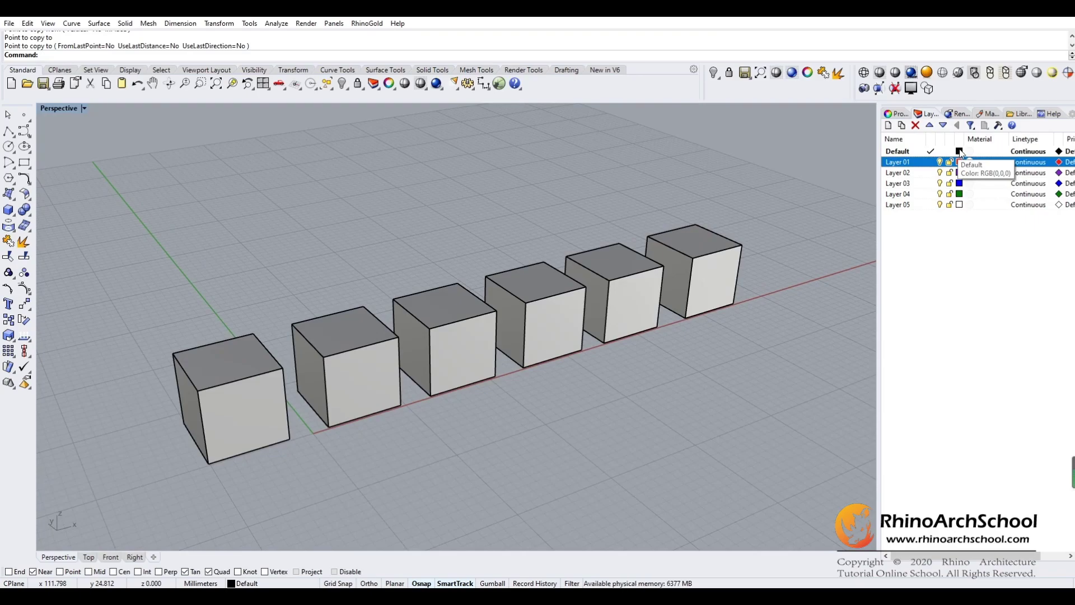
{"action": "right_click_drag", "start_coordinate": [624, 290], "coordinate": [622, 336]}
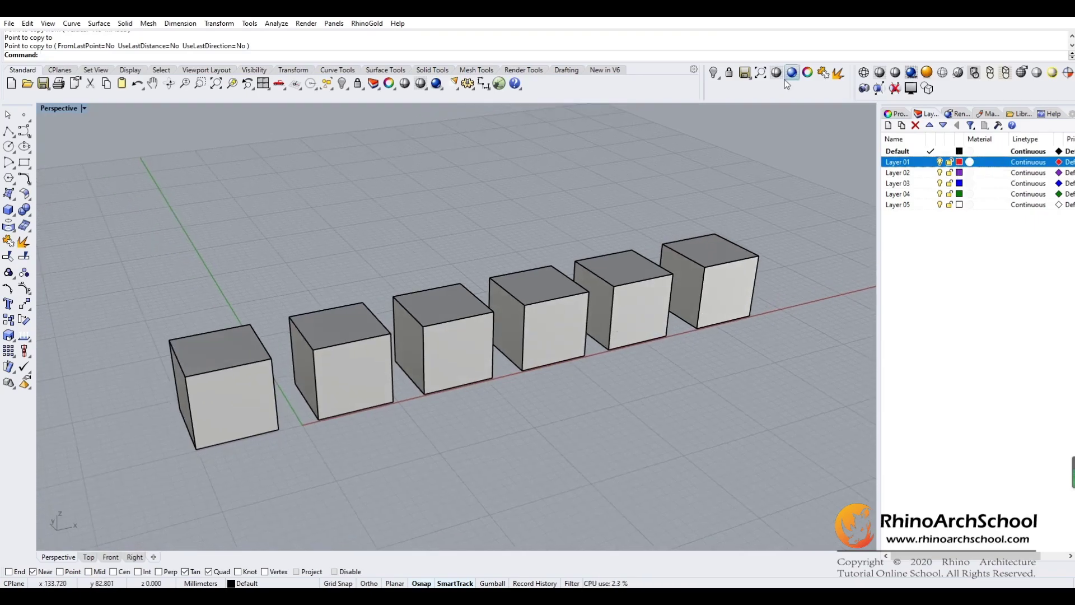
{"action": "right_click_drag", "start_coordinate": [644, 225], "coordinate": [568, 401]}
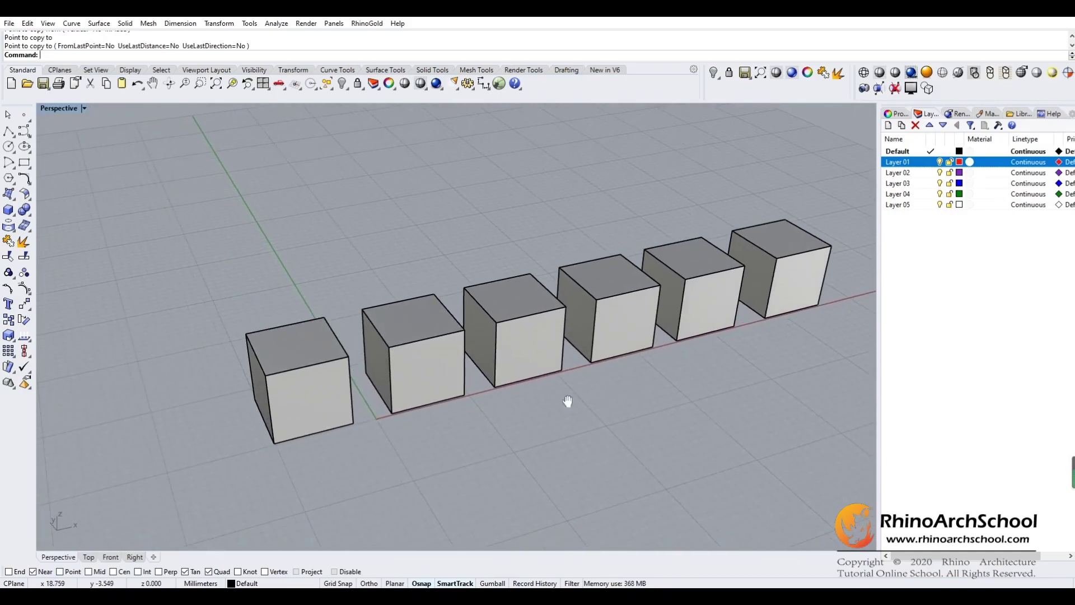
{"action": "right_click_drag", "start_coordinate": [380, 311], "coordinate": [449, 287], "text": "shift"}
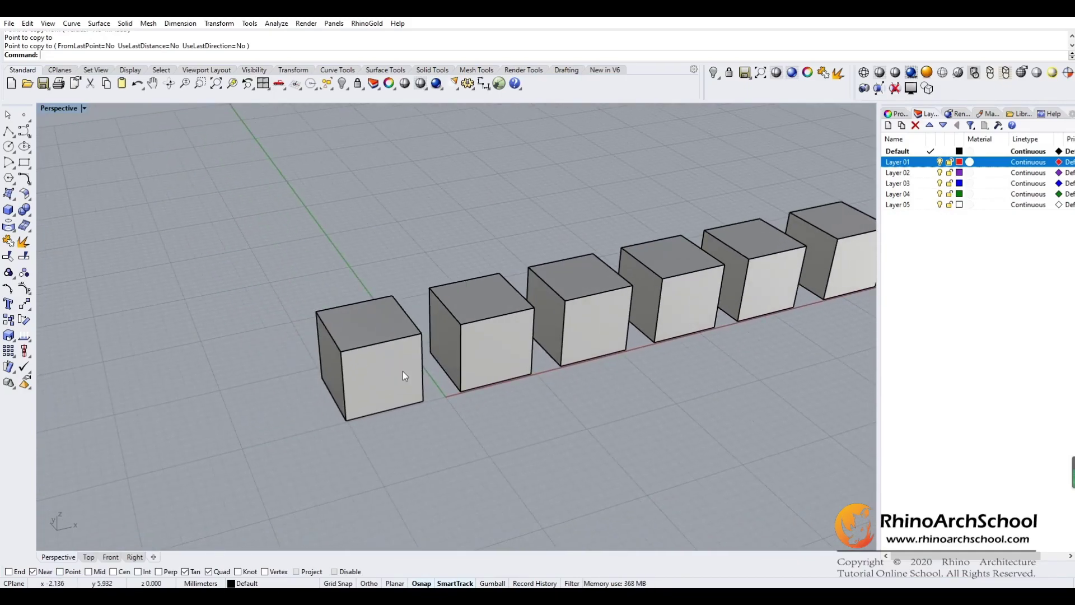
{"action": "right_click_drag", "start_coordinate": [668, 419], "coordinate": [652, 417]}
{"action": "right_click_drag", "start_coordinate": [560, 424], "coordinate": [584, 423], "text": "shift"}
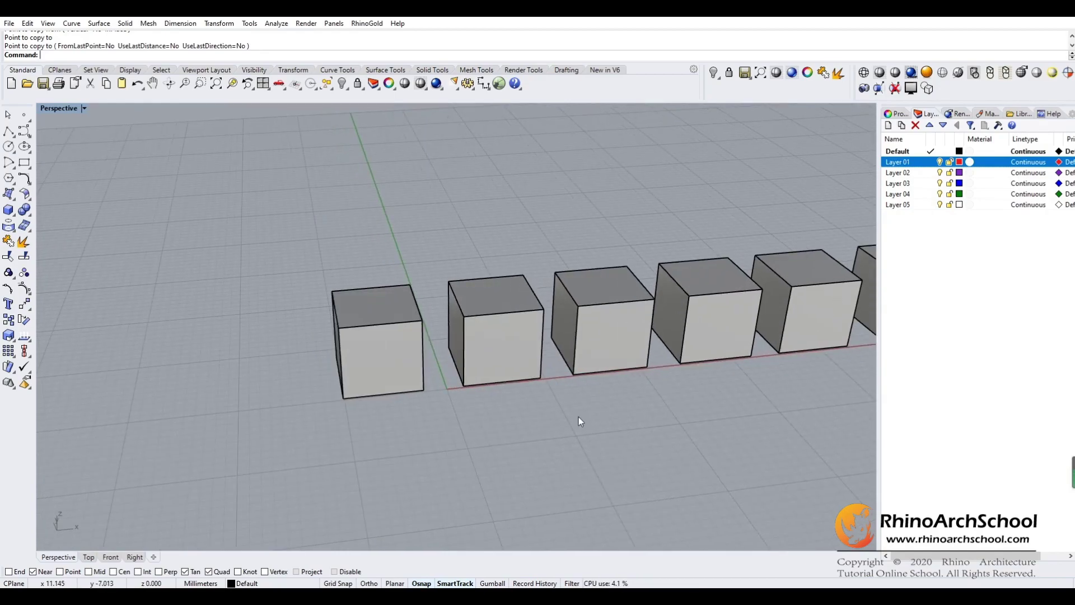
{"action": "left_click", "coordinate": [402, 355]}
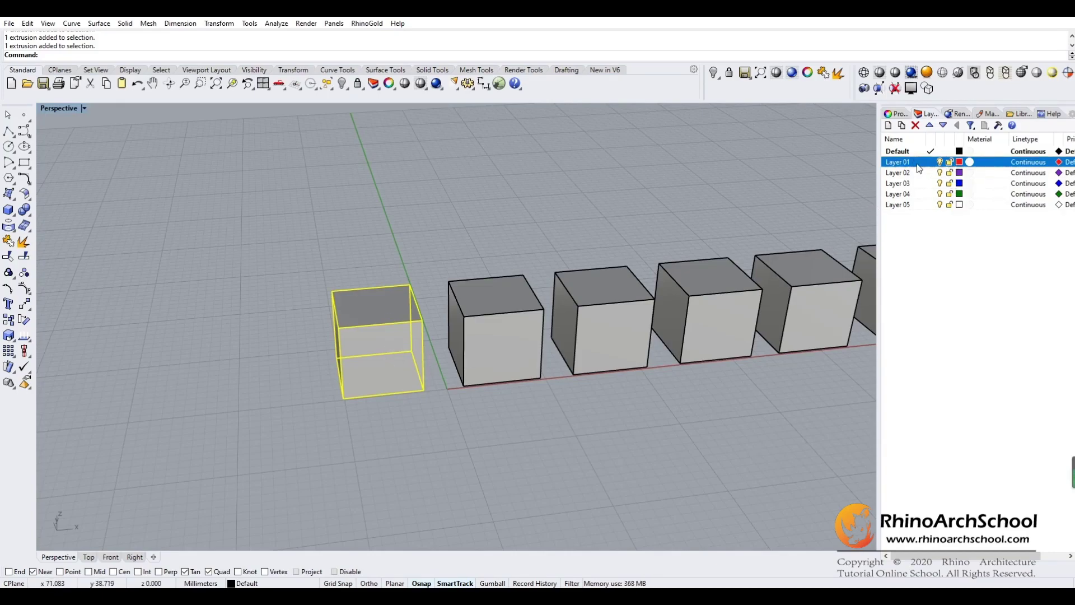
{"action": "left_click", "coordinate": [546, 432]}
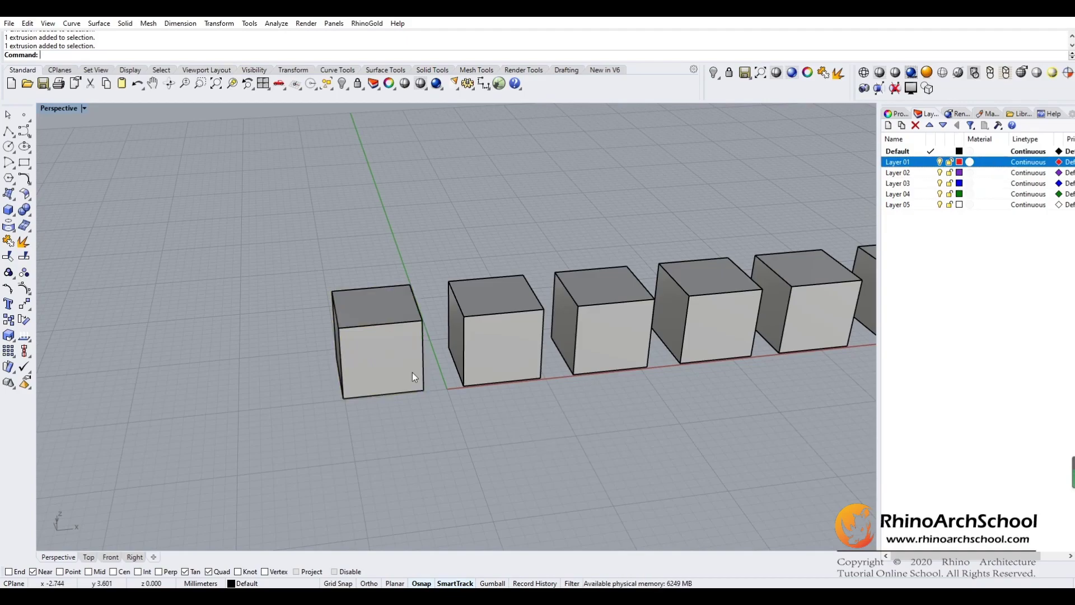
Step: Move the first box in the row, beside the green axis, to Layer 01 and clear the selection
{"action": "left_click", "coordinate": [411, 372]}
{"action": "right_click_drag", "start_coordinate": [446, 377], "coordinate": [474, 392]}
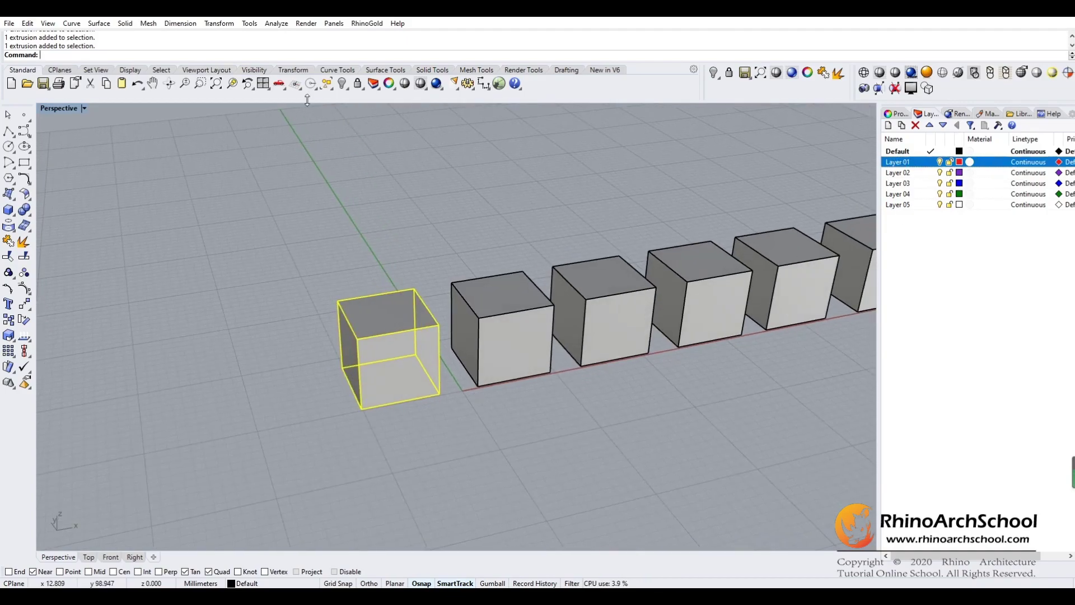
{"action": "right_click_drag", "start_coordinate": [476, 205], "coordinate": [468, 199]}
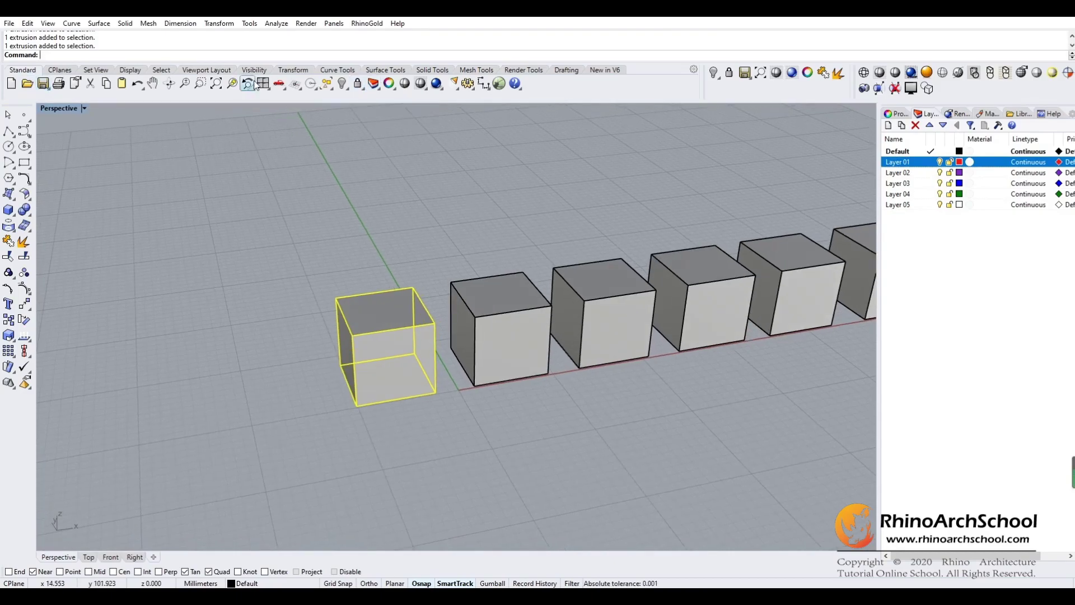
{"action": "left_click", "coordinate": [379, 87]}
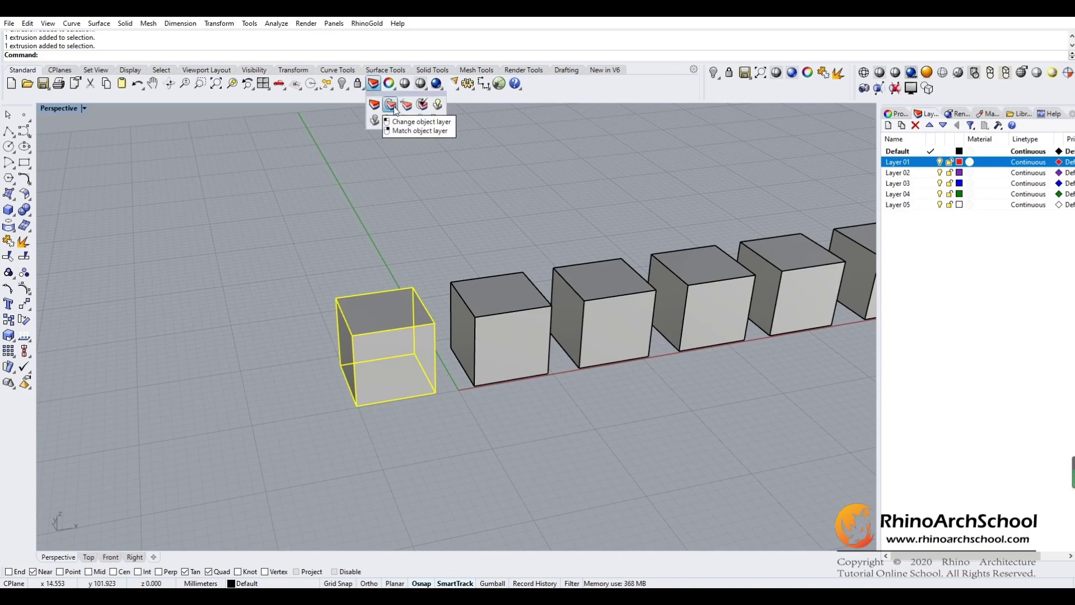
{"action": "left_click", "coordinate": [392, 106]}
{"action": "left_click", "coordinate": [495, 280]}
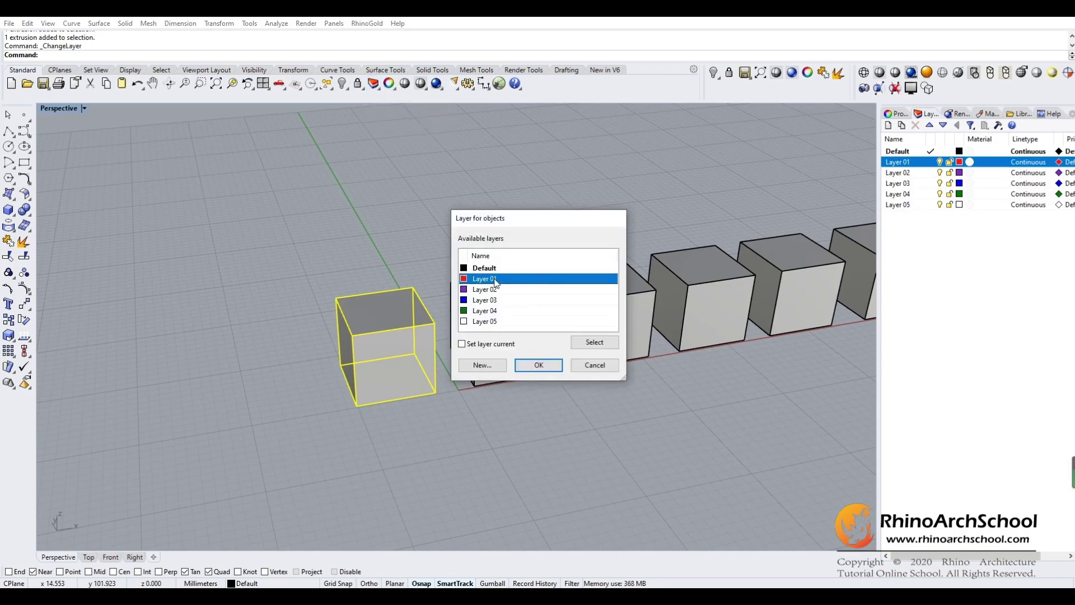
{"action": "left_click_drag", "start_coordinate": [526, 211], "coordinate": [545, 196]}
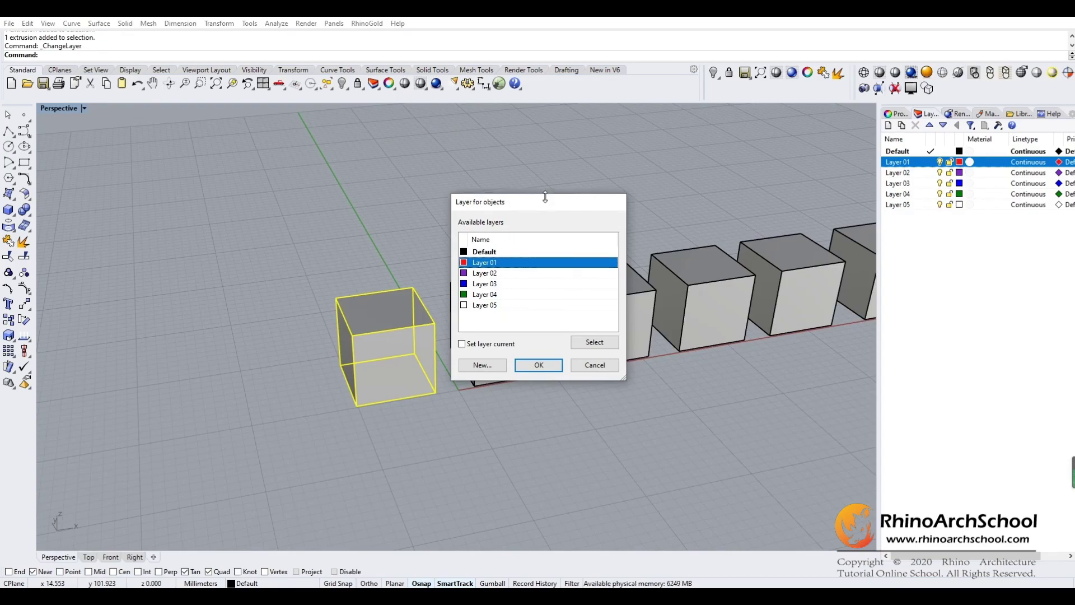
{"action": "left_click", "coordinate": [540, 364]}
{"action": "key", "text": "Escape"}
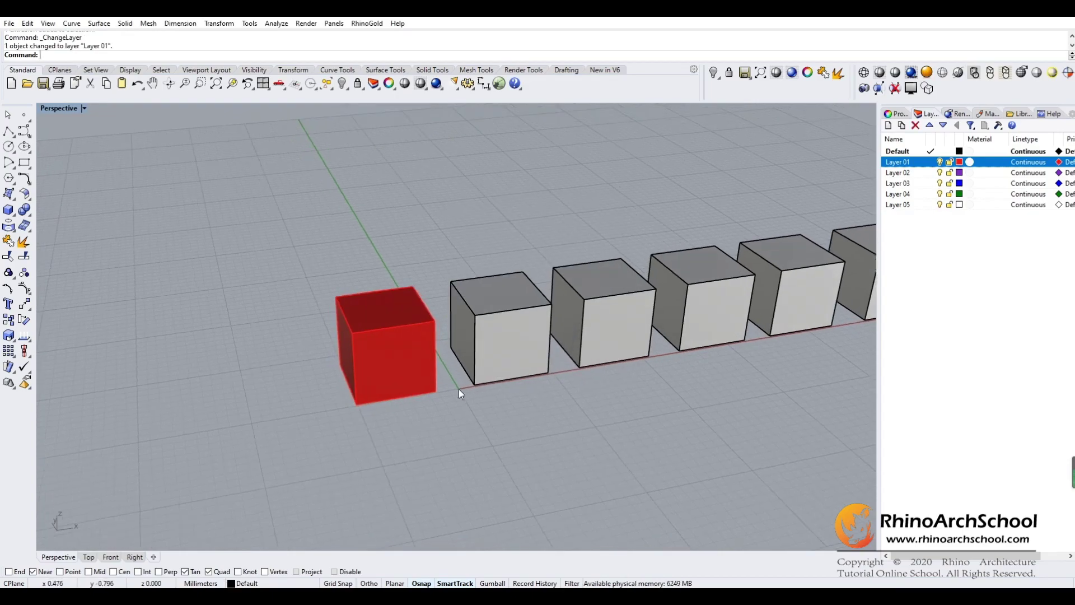
Step: Set Layer 02's color to yellow with RGB 200, 205, 38
{"action": "right_click_drag", "start_coordinate": [396, 341], "coordinate": [432, 350]}
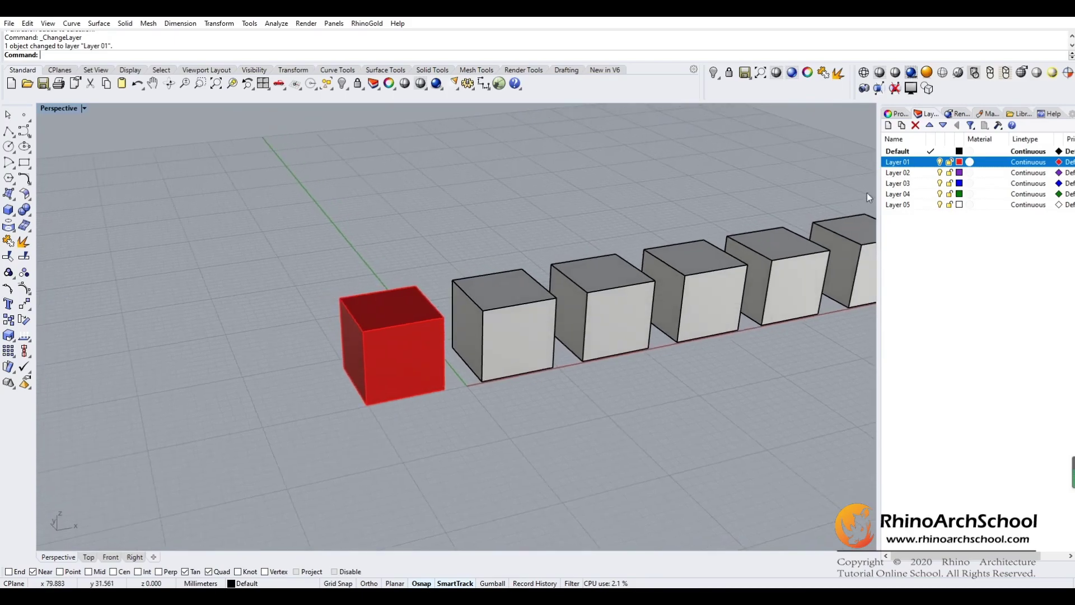
{"action": "right_click_drag", "start_coordinate": [866, 183], "coordinate": [497, 410]}
{"action": "left_click", "coordinate": [474, 343]}
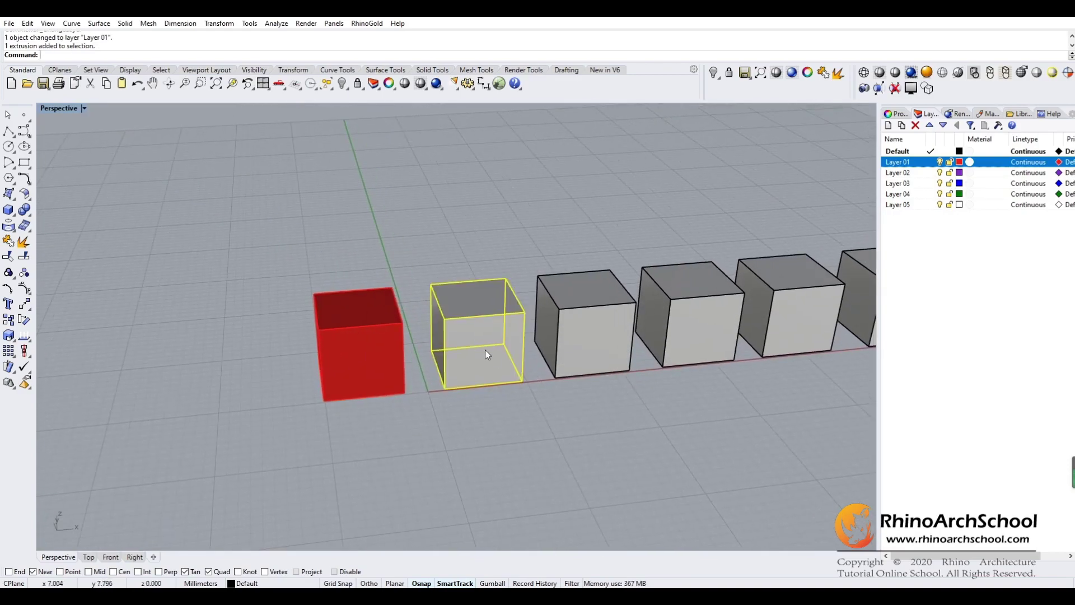
{"action": "left_click", "coordinate": [902, 177]}
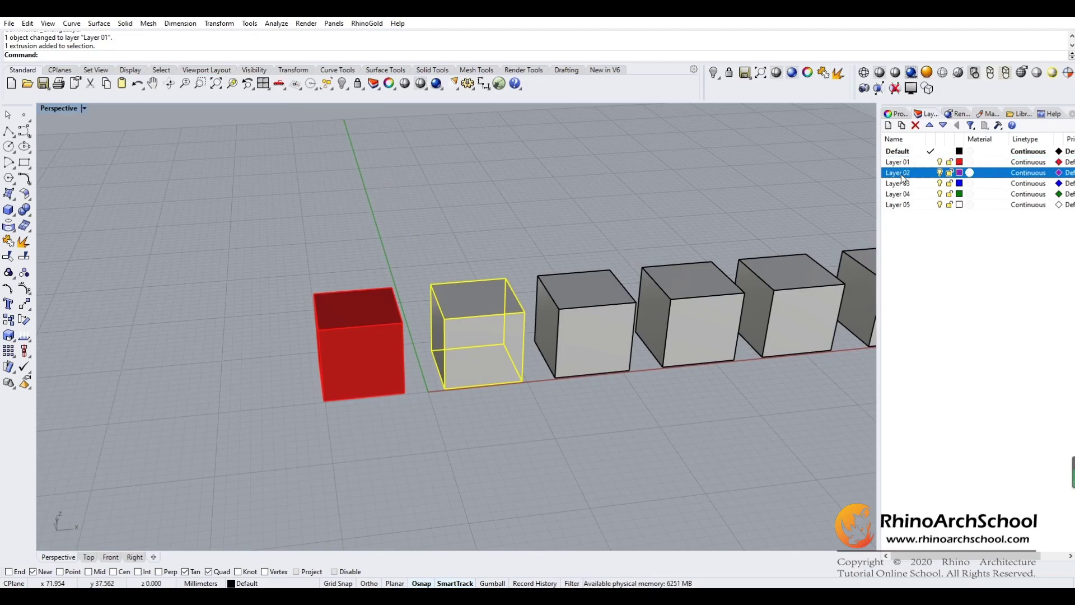
{"action": "left_click", "coordinate": [960, 173]}
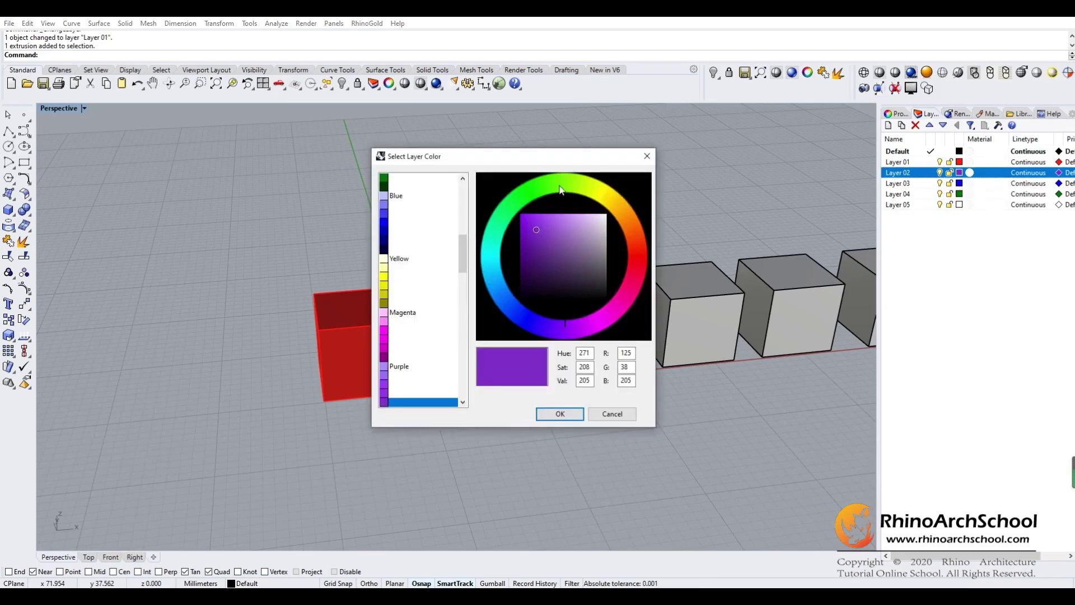
{"action": "left_click", "coordinate": [597, 187]}
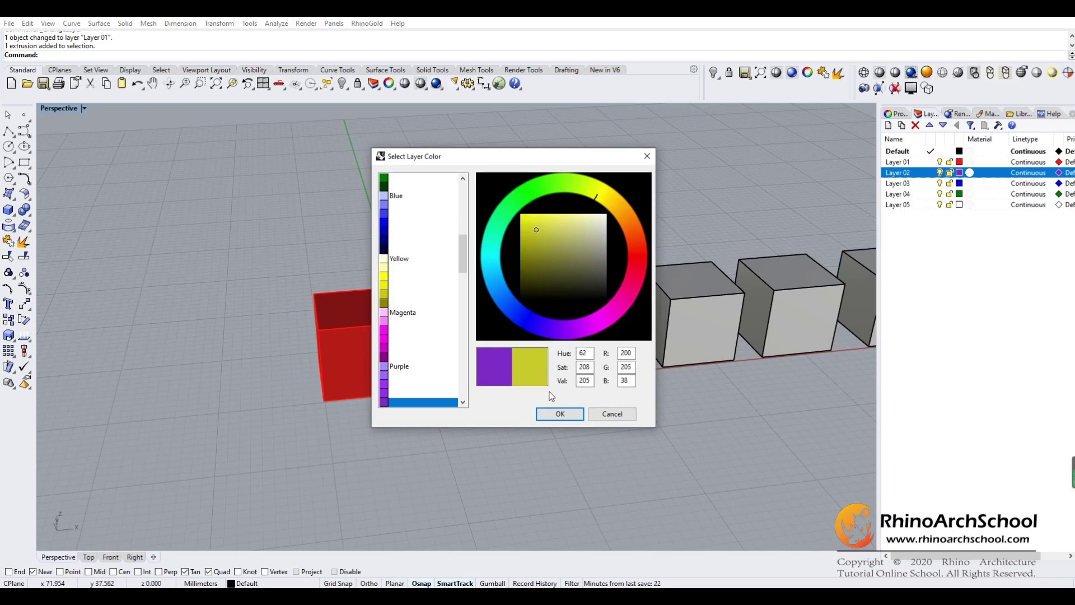
{"action": "left_click", "coordinate": [560, 413]}
{"action": "left_click", "coordinate": [641, 421]}
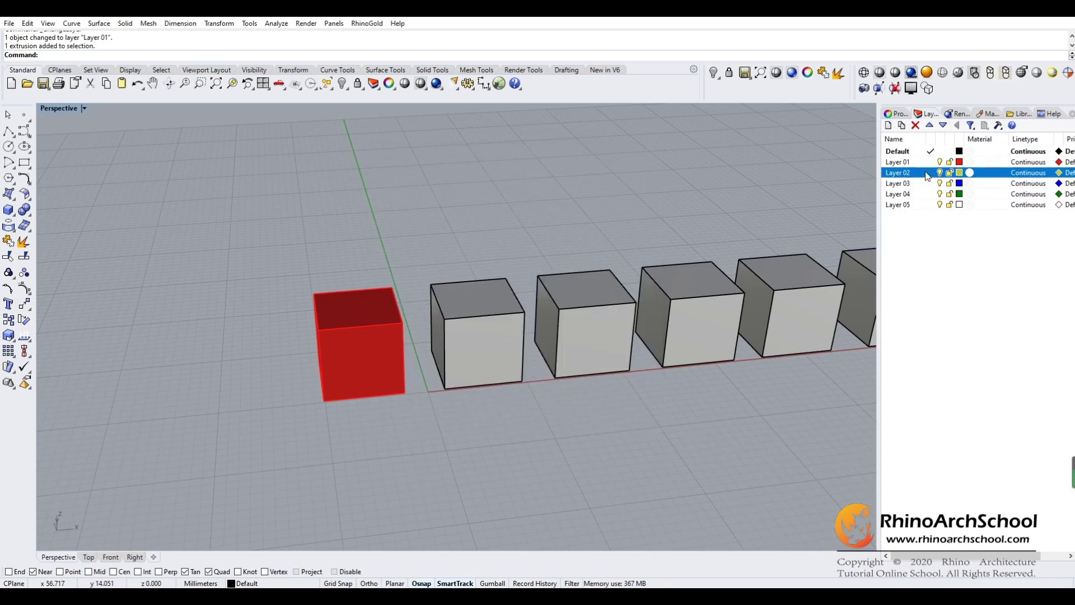
Step: Move the second box, next to the red one, to Layer 02
{"action": "left_click", "coordinate": [508, 327]}
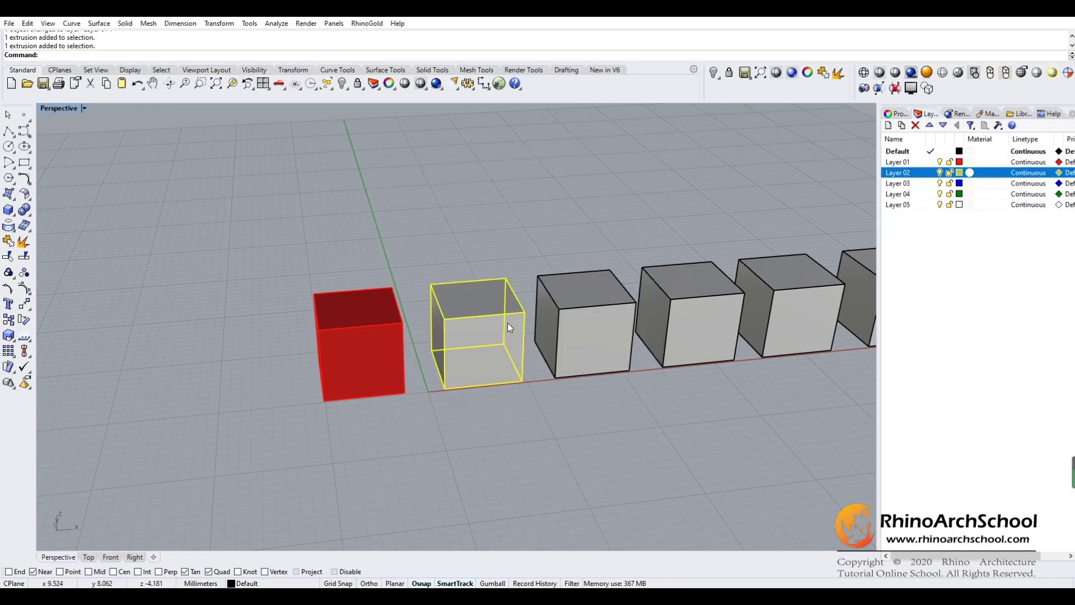
{"action": "left_click", "coordinate": [379, 88]}
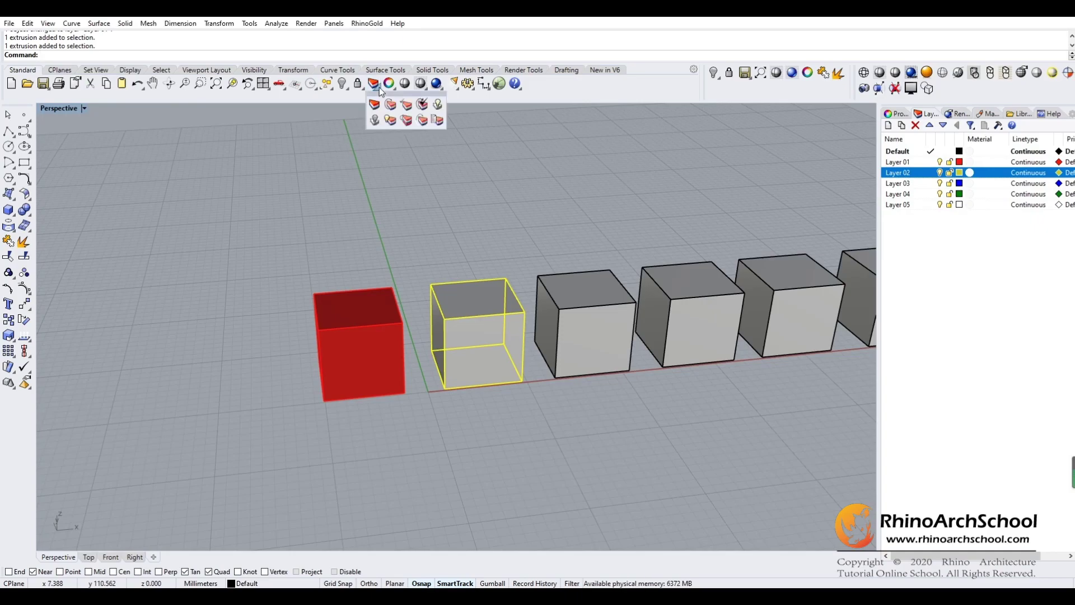
{"action": "left_click", "coordinate": [390, 106]}
{"action": "left_click", "coordinate": [490, 275]}
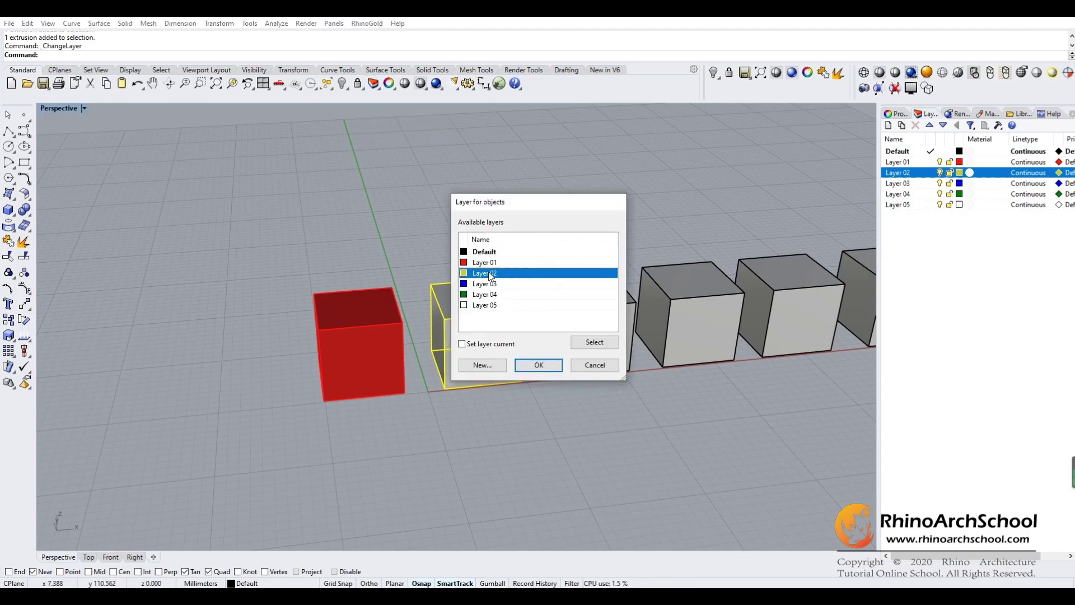
{"action": "left_click", "coordinate": [539, 365]}
{"action": "mouse_move", "coordinate": [476, 399]}
{"action": "right_mouse_down"}
{"action": "mouse_move", "coordinate": [546, 388]}
{"action": "mouse_move", "coordinate": [377, 389]}
{"action": "mouse_move", "coordinate": [485, 389]}
{"action": "mouse_move", "coordinate": [474, 392]}
{"action": "right_mouse_up"}
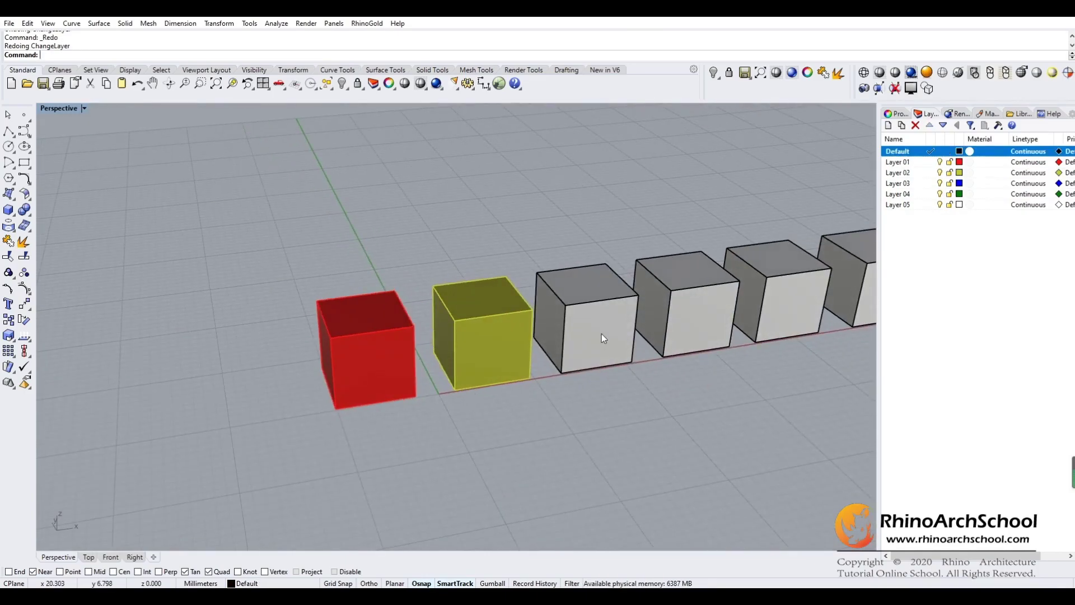
Step: Make Layer 03 the current layer and select all objects on it
{"action": "left_click", "coordinate": [925, 186]}
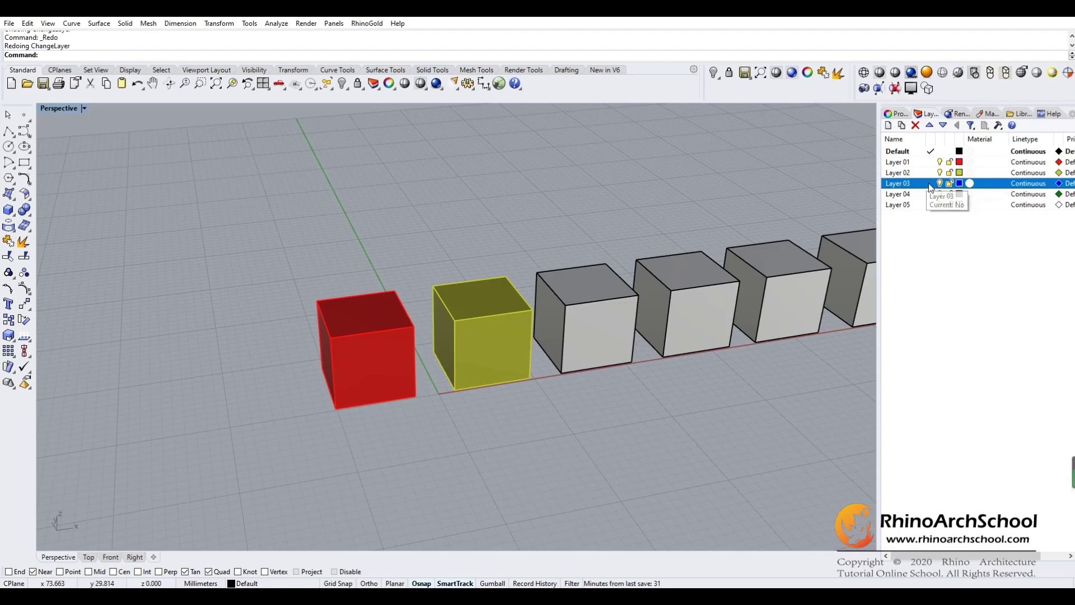
{"action": "left_click", "coordinate": [931, 184]}
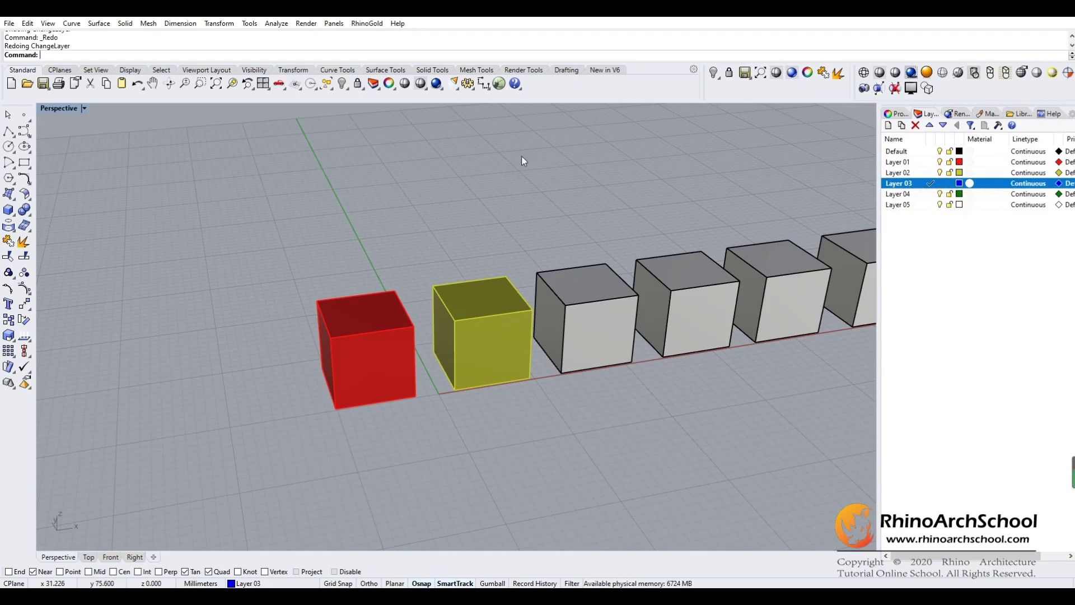
{"action": "right_click", "coordinate": [931, 187]}
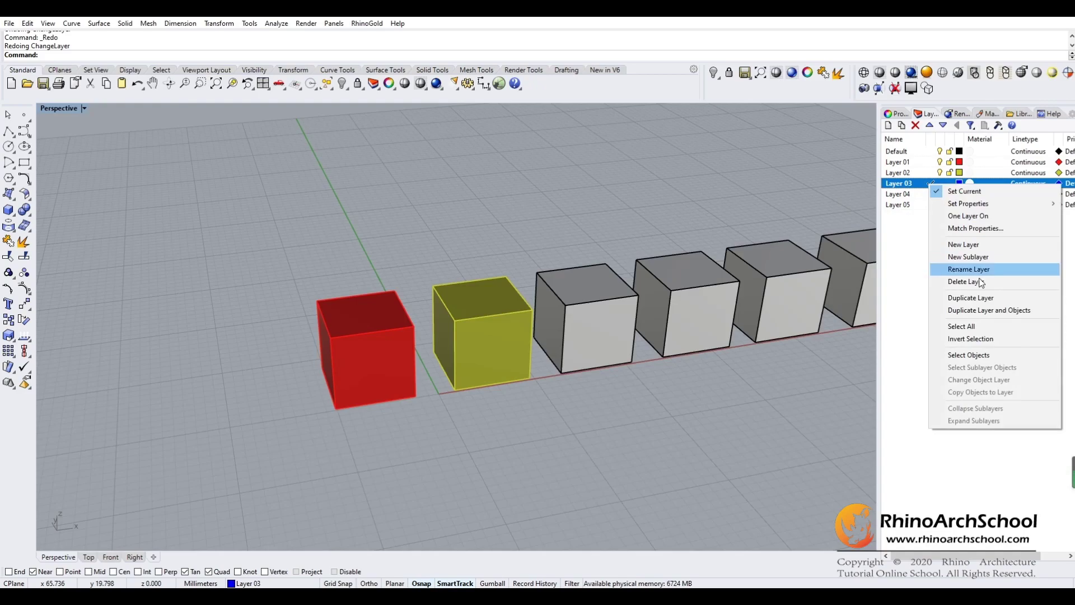
{"action": "left_click", "coordinate": [968, 355]}
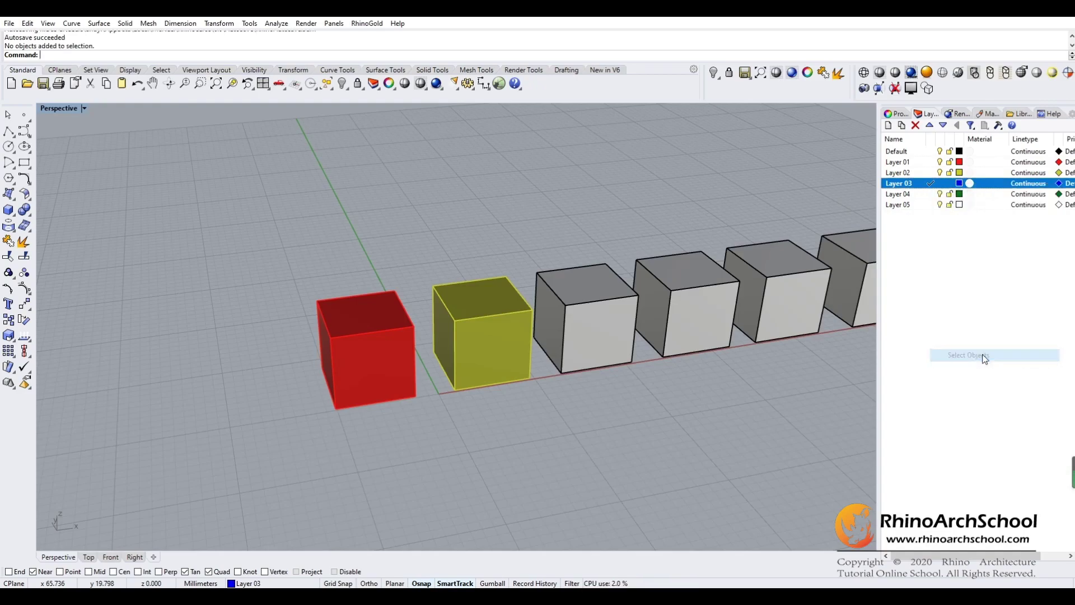
Step: Move the third box in the row, next to the yellow one, to Layer 03 and clear the selection
{"action": "left_click", "coordinate": [597, 318]}
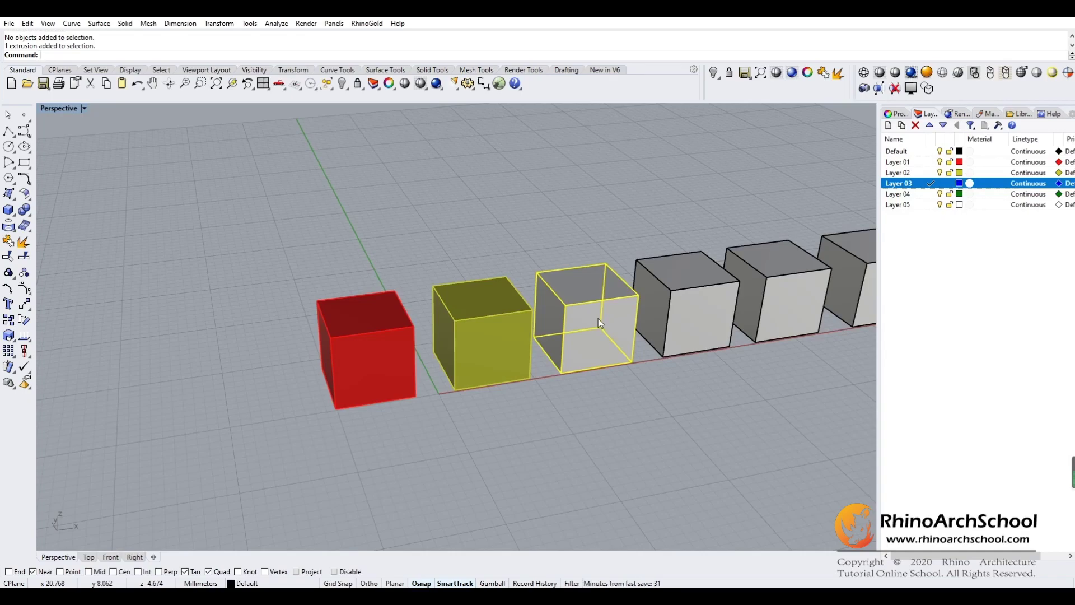
{"action": "key", "text": "ctrl+y"}
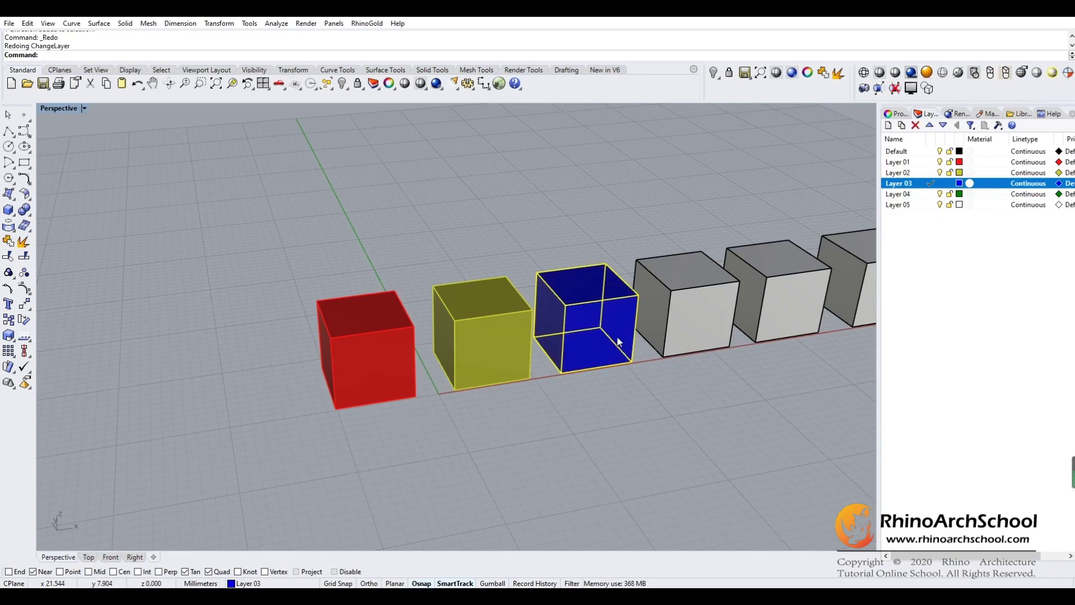
{"action": "left_click", "coordinate": [669, 415]}
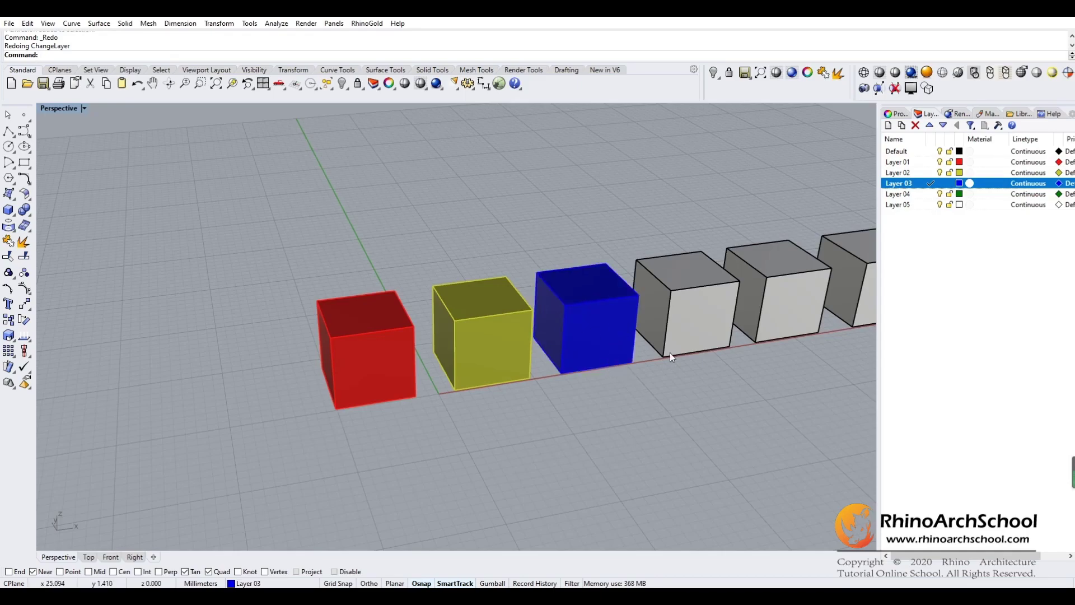
Step: Make Layer 04 the current layer and move the fourth box, next to the blue one, onto it
{"action": "key", "text": "ctrl+z"}
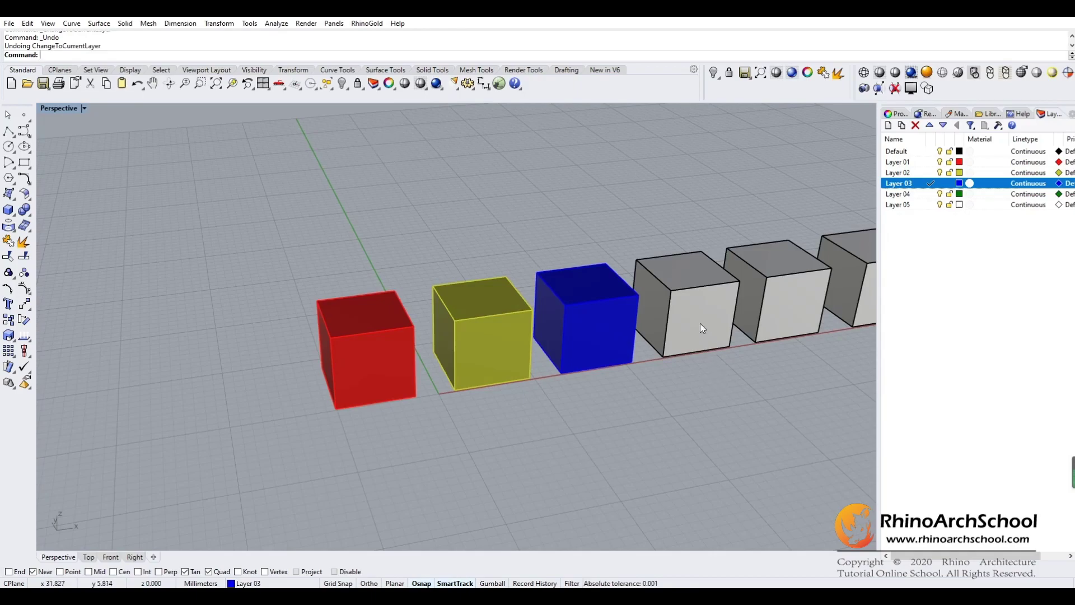
{"action": "left_click", "coordinate": [929, 195]}
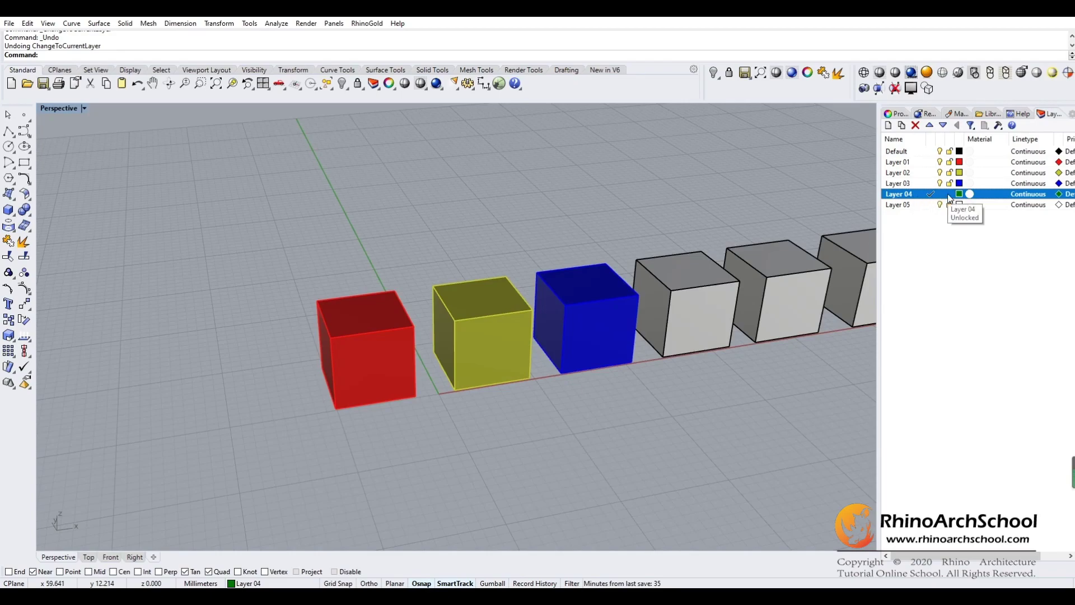
{"action": "left_click", "coordinate": [691, 323]}
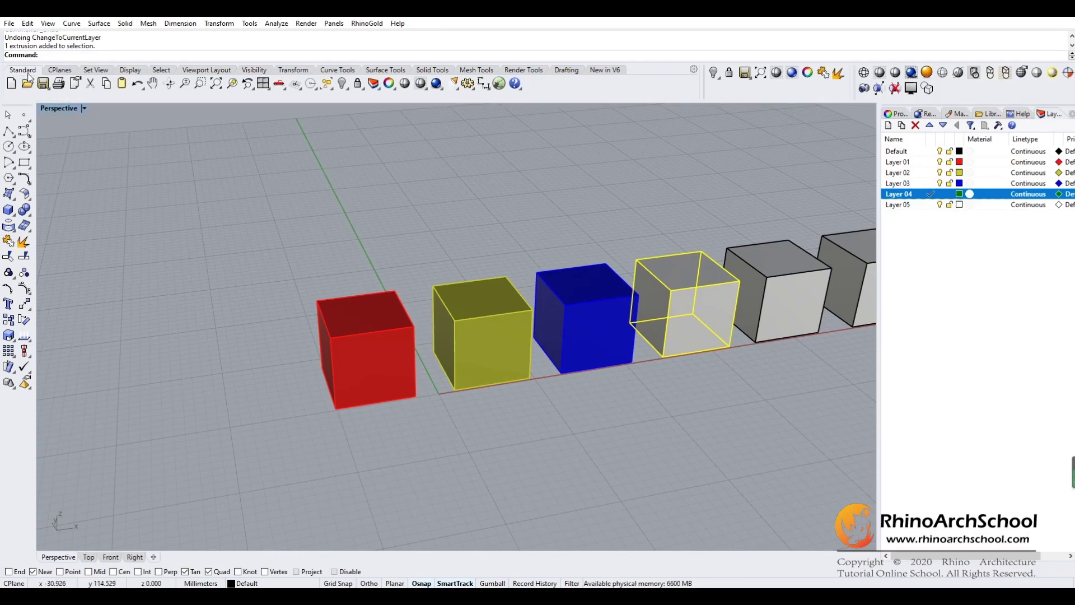
{"action": "left_click", "coordinate": [380, 88]}
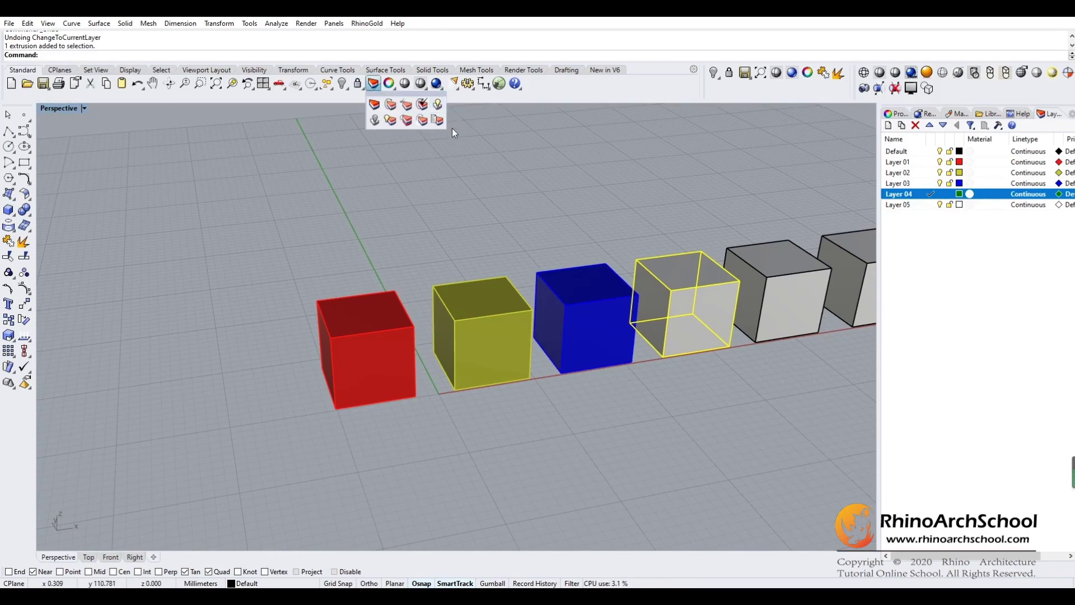
{"action": "left_click", "coordinate": [421, 105]}
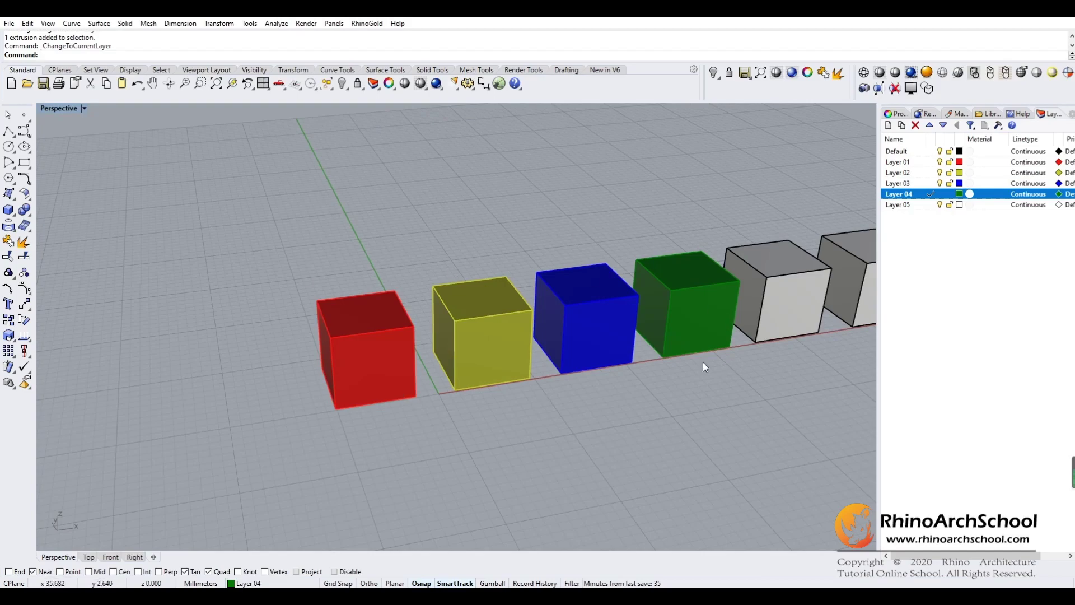
{"action": "key", "text": "ctrl+y"}
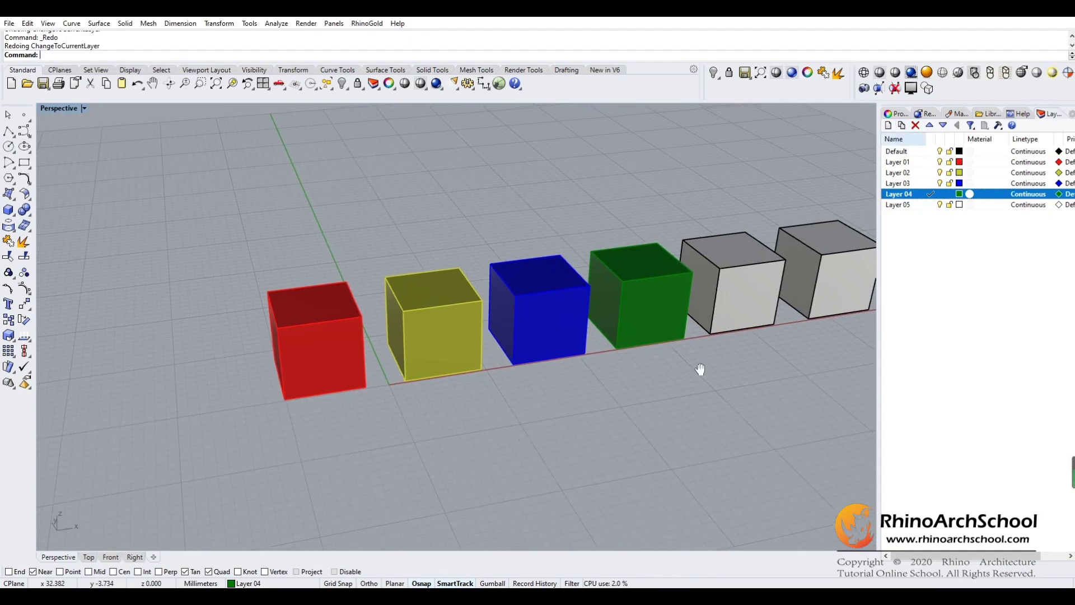
Step: Make Layer 05 the current layer and set its color to magenta
{"action": "right_click_drag", "start_coordinate": [701, 367], "coordinate": [597, 356], "text": "shift"}
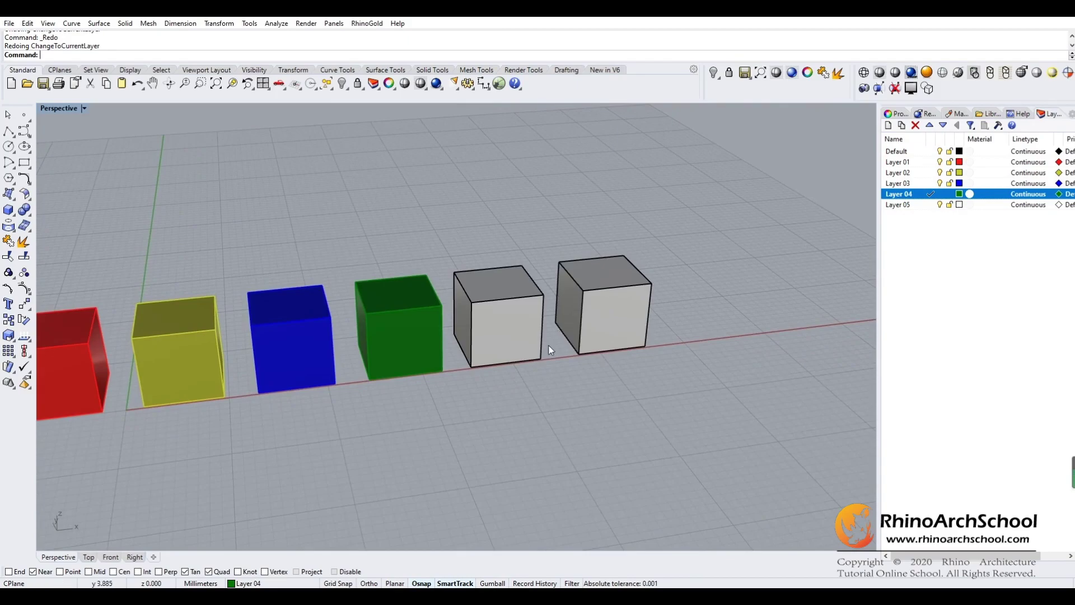
{"action": "left_click", "coordinate": [930, 205]}
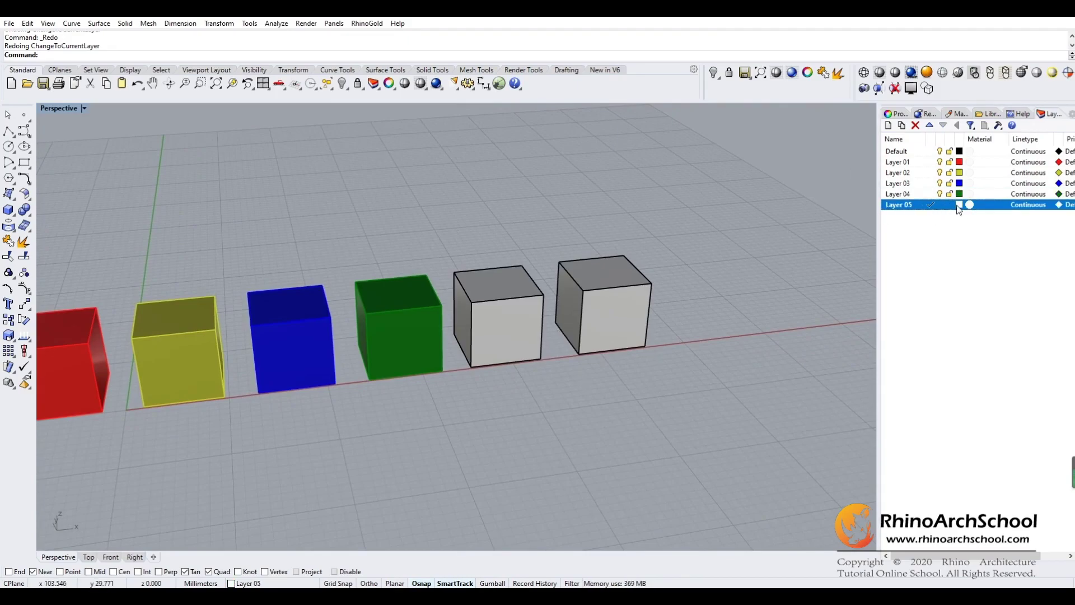
{"action": "left_click", "coordinate": [959, 205]}
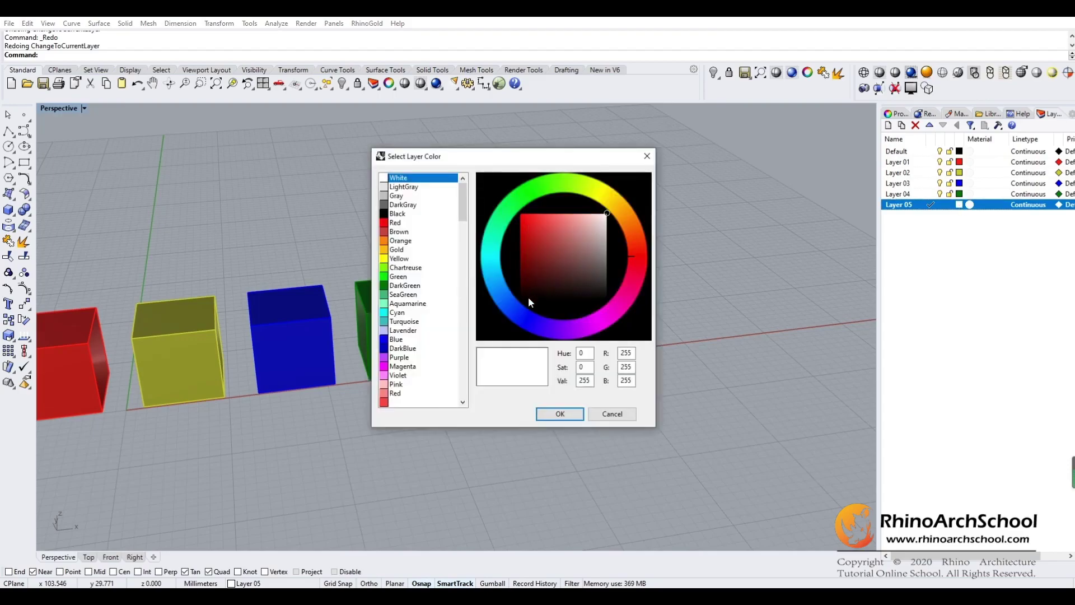
{"action": "mouse_move", "coordinate": [610, 322]}
{"action": "left_mouse_down"}
{"action": "mouse_move", "coordinate": [625, 314]}
{"action": "mouse_move", "coordinate": [614, 326]}
{"action": "left_mouse_up"}
{"action": "left_click", "coordinate": [570, 414]}
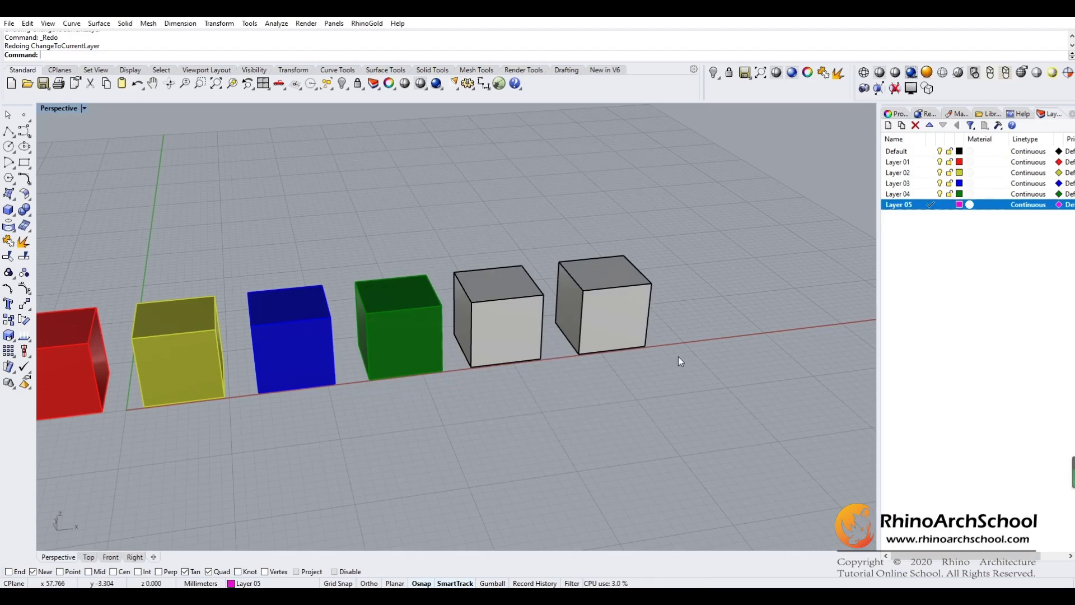
Step: Change the two remaining gray boxes to the current layer, Layer 05, and clear the selection
{"action": "right_click_drag", "start_coordinate": [677, 357], "coordinate": [694, 357]}
{"action": "left_click_drag", "start_coordinate": [668, 263], "coordinate": [466, 401]}
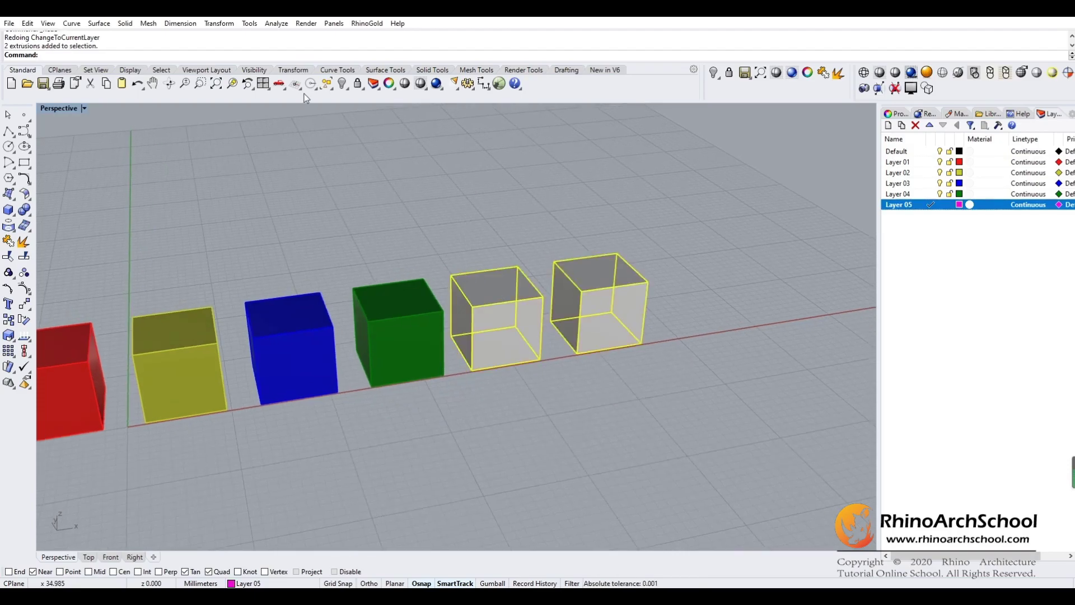
{"action": "left_click", "coordinate": [379, 89]}
{"action": "left_click", "coordinate": [376, 88]}
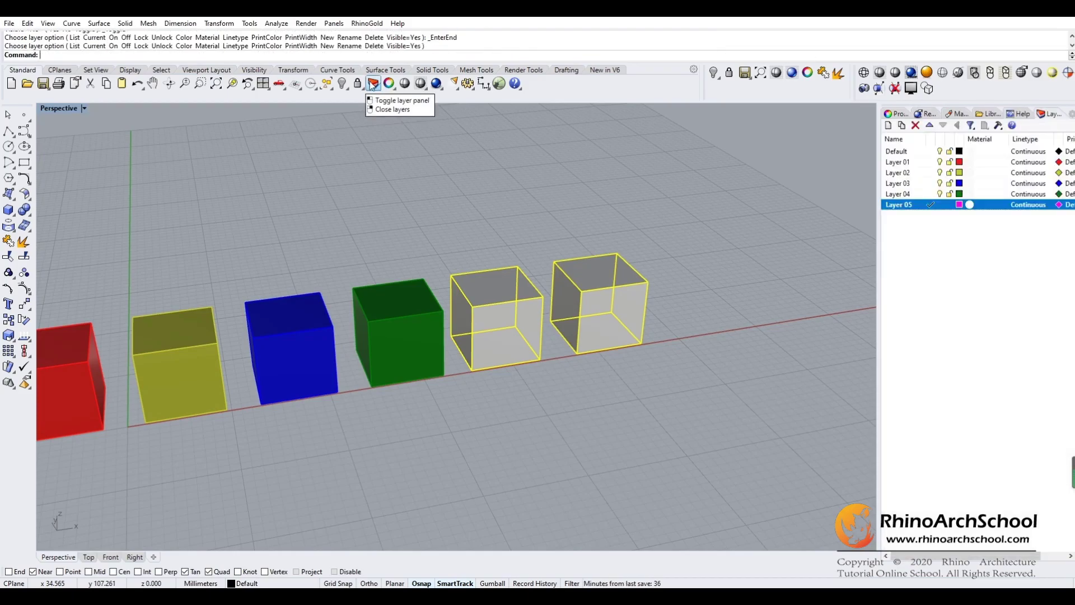
{"action": "left_click", "coordinate": [378, 89]}
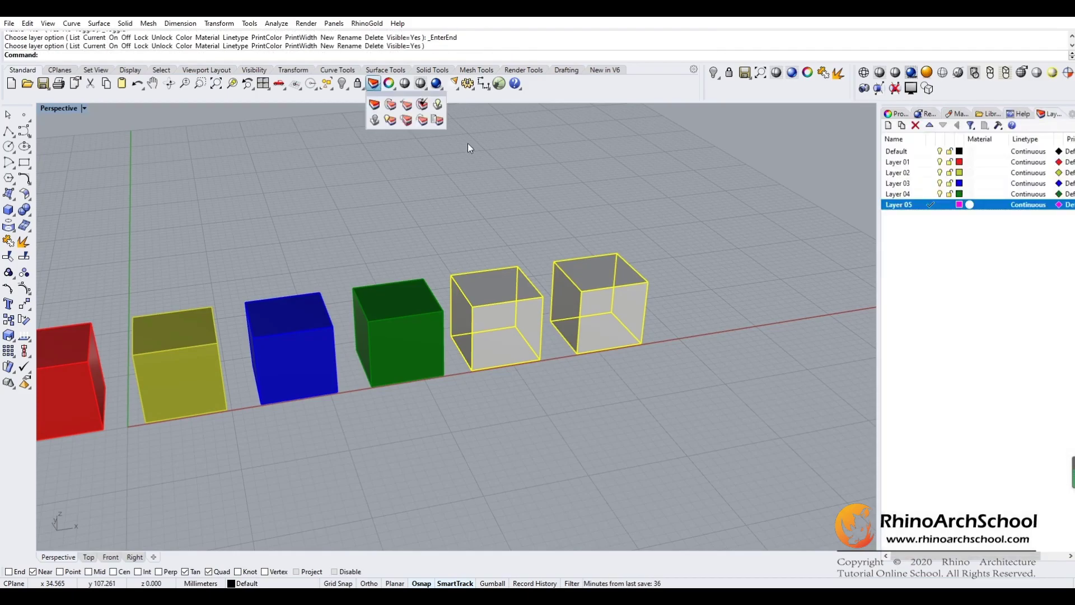
{"action": "left_click", "coordinate": [423, 106]}
{"action": "left_click", "coordinate": [711, 382]}
Step: Create a new sublayer under Layer 05, keeping its default name
{"action": "right_click_drag", "start_coordinate": [712, 318], "coordinate": [698, 282], "text": "shift"}
{"action": "left_click", "coordinate": [902, 125]}
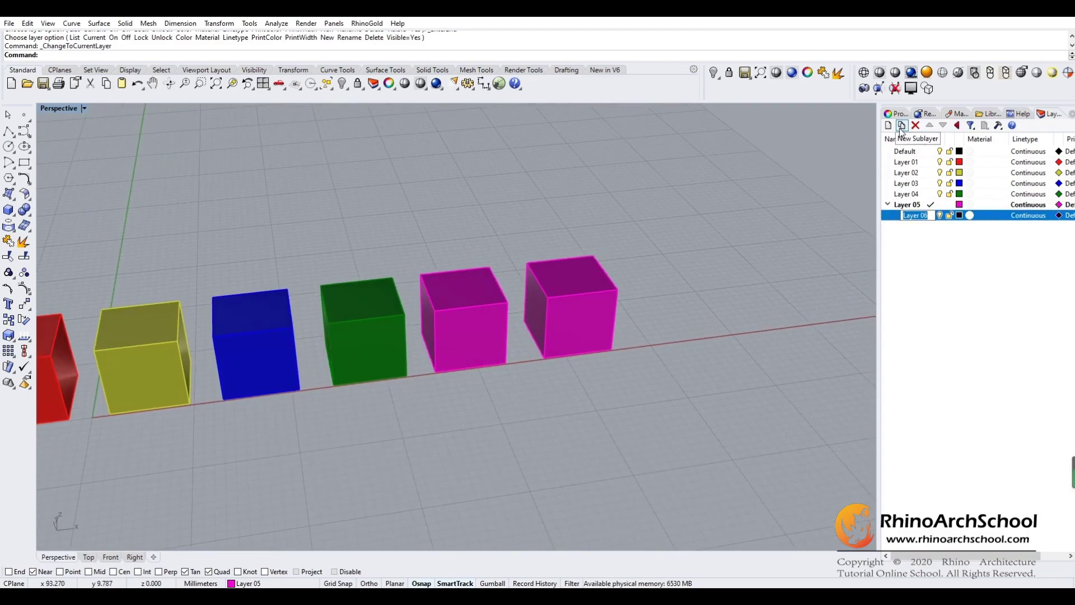
{"action": "left_click", "coordinate": [926, 286]}
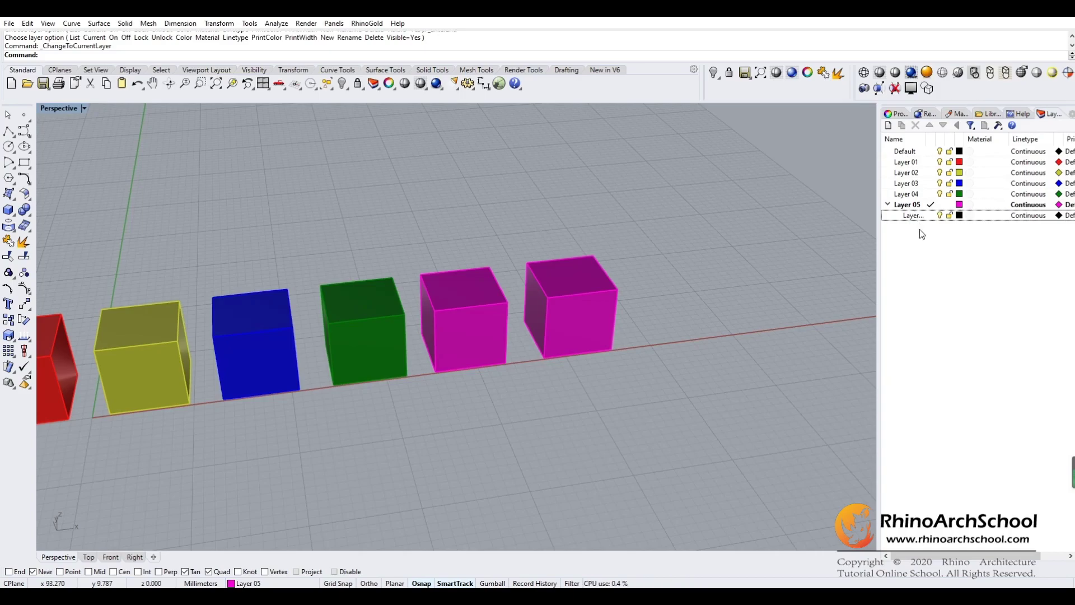
Step: Set the color of Layer 05's sublayer to yellow with RGB 255, 241, 0
{"action": "left_click", "coordinate": [911, 205]}
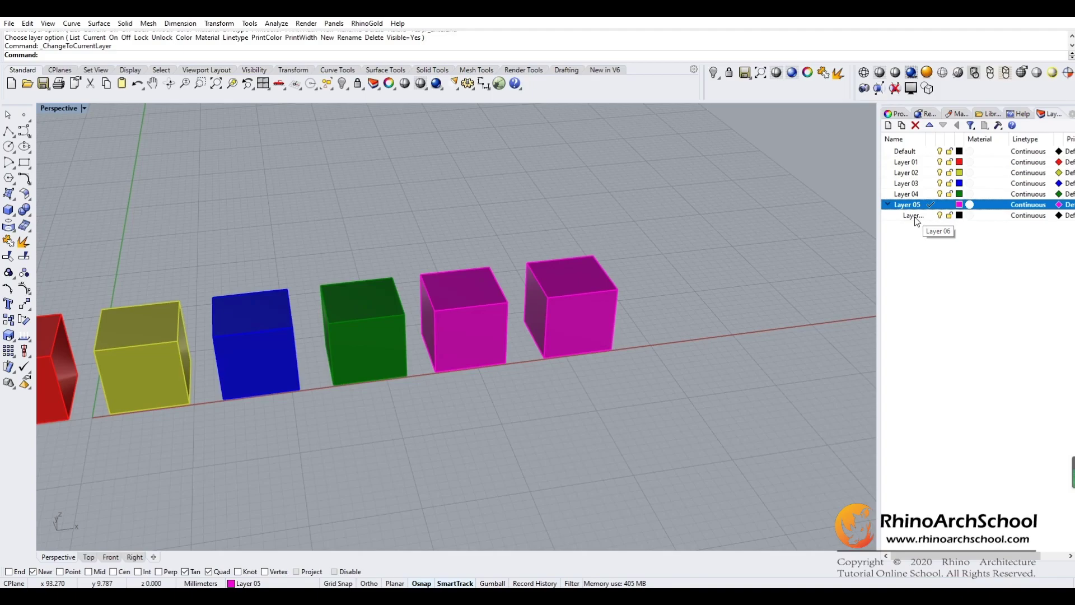
{"action": "left_click", "coordinate": [915, 217]}
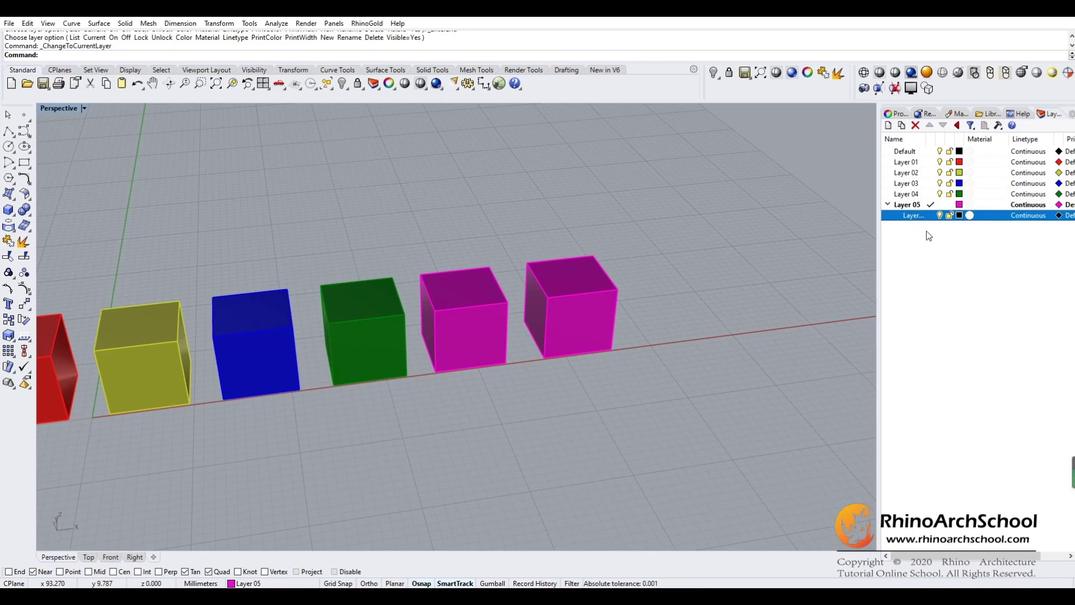
{"action": "left_click", "coordinate": [926, 217], "text": "ctrl"}
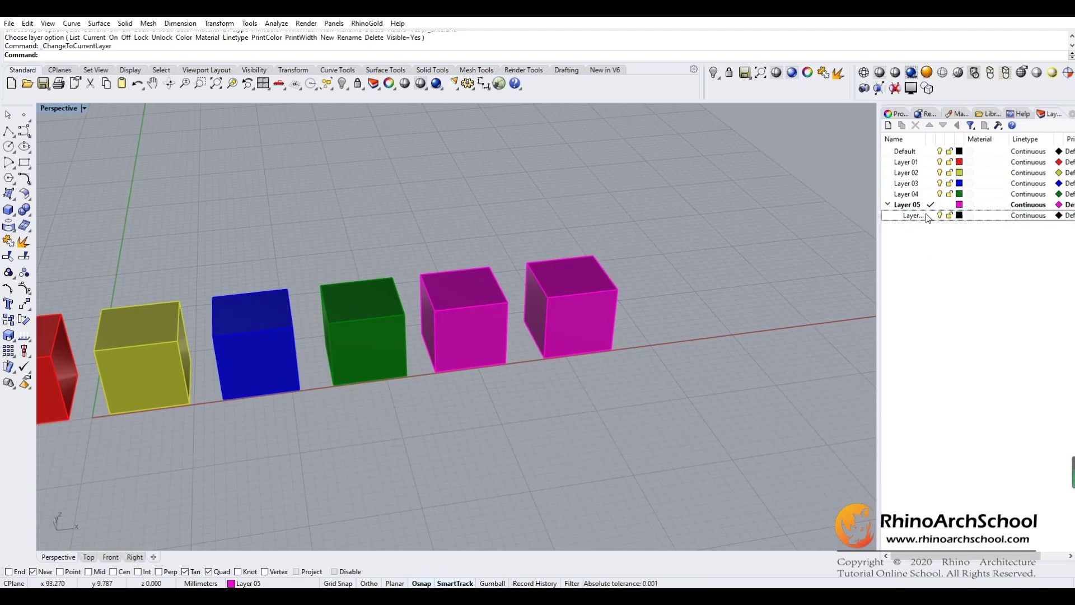
{"action": "left_click", "coordinate": [959, 215]}
{"action": "left_click", "coordinate": [606, 195]}
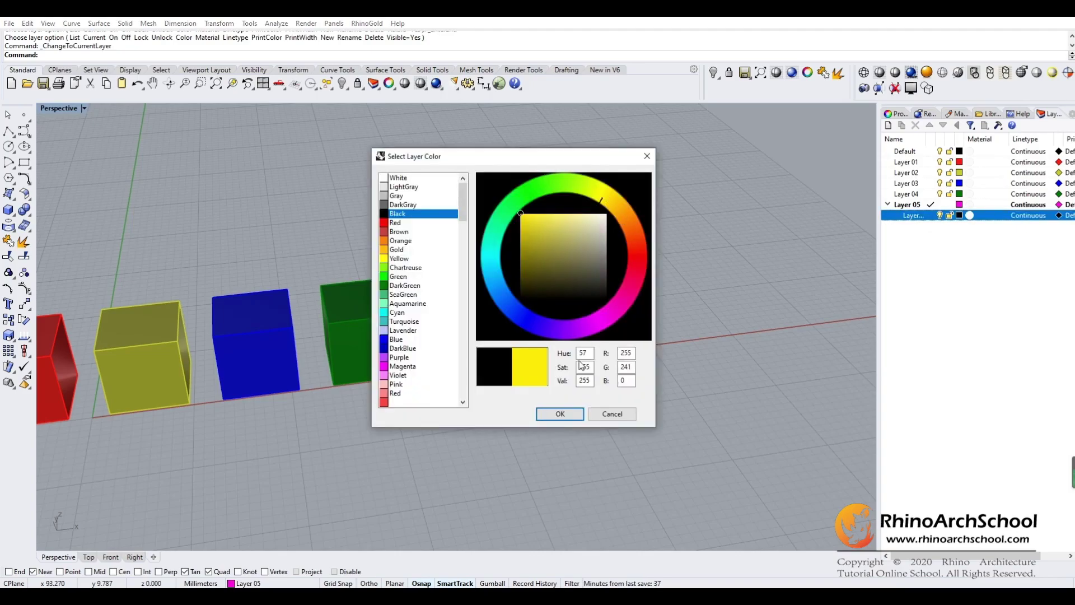
{"action": "left_click", "coordinate": [577, 412]}
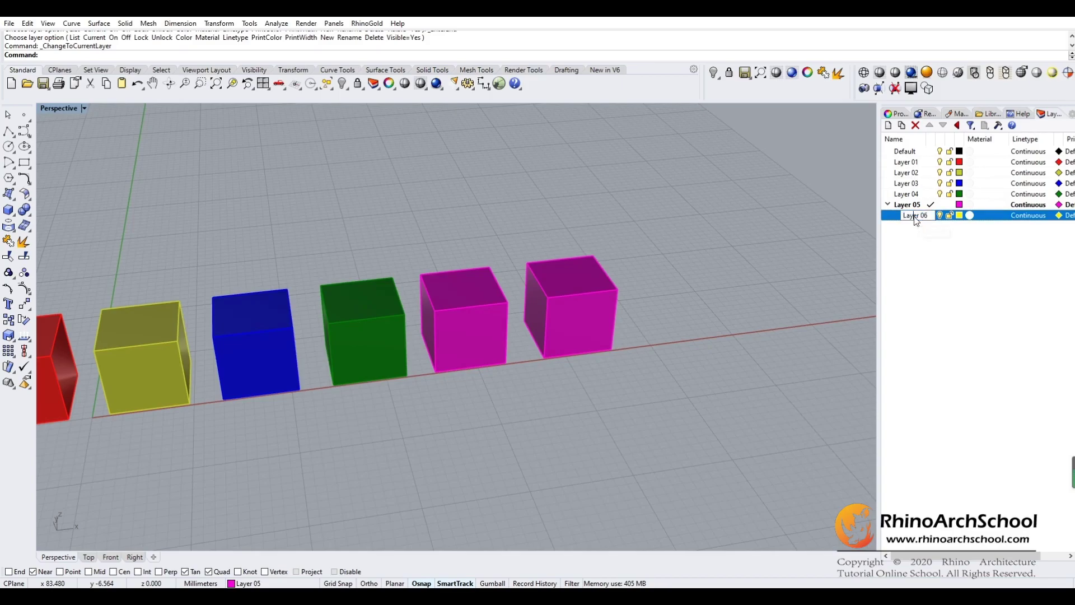
Step: Make Layer 05's sublayer the current layer and change the last box in the row to it
{"action": "left_click", "coordinate": [932, 214]}
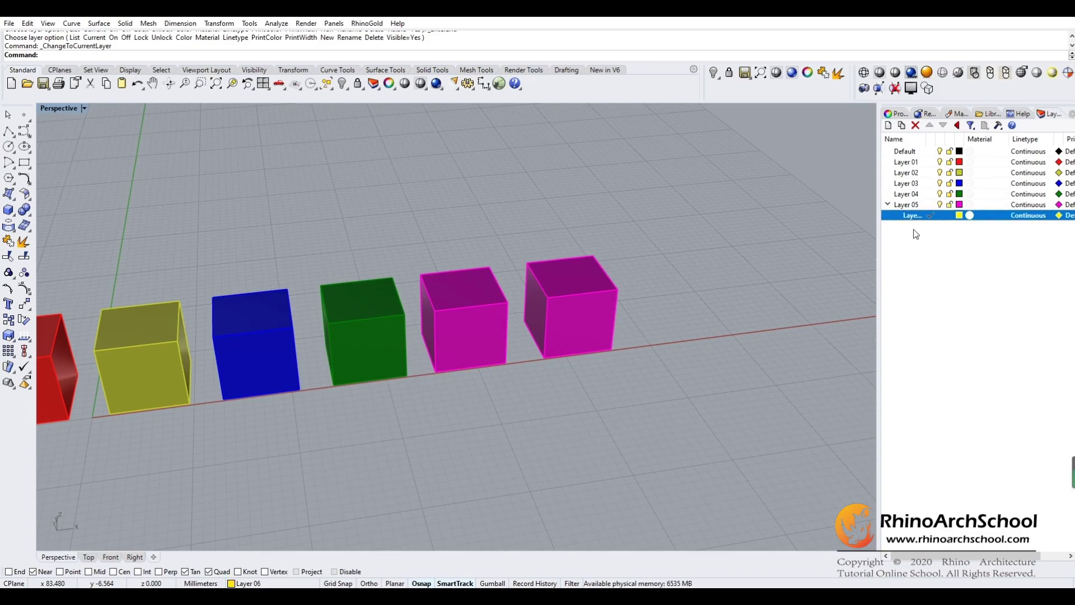
{"action": "left_click", "coordinate": [562, 287]}
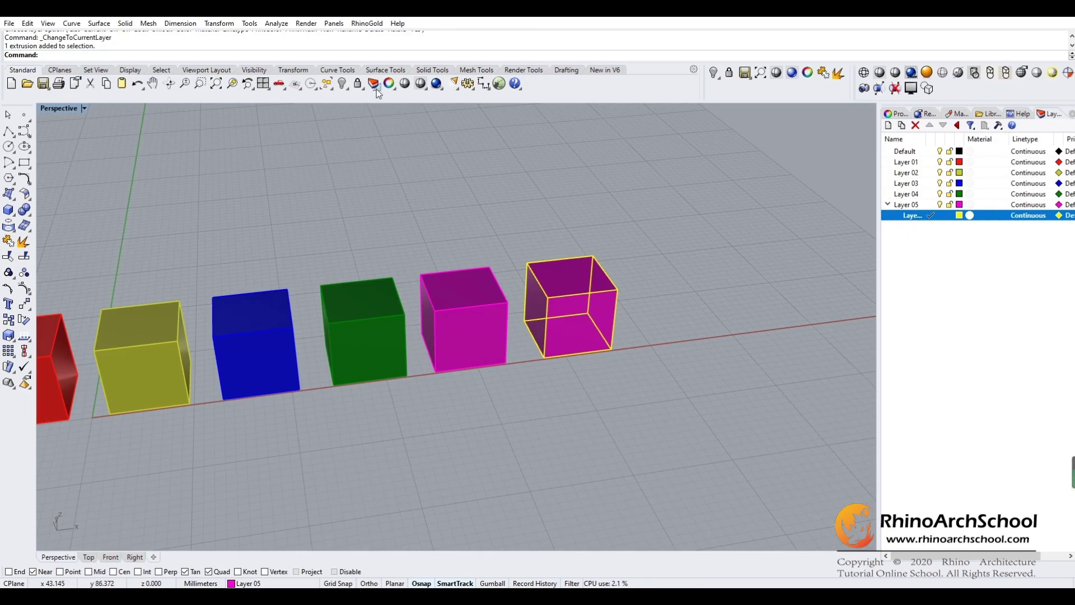
{"action": "left_click", "coordinate": [376, 89]}
{"action": "left_click", "coordinate": [423, 104]}
{"action": "right_click_drag", "start_coordinate": [712, 276], "coordinate": [650, 274]}
Step: Try to turn off Layer 05 while its sublayer is current, and make Layer 04 the current layer instead
{"action": "left_click", "coordinate": [958, 234]}
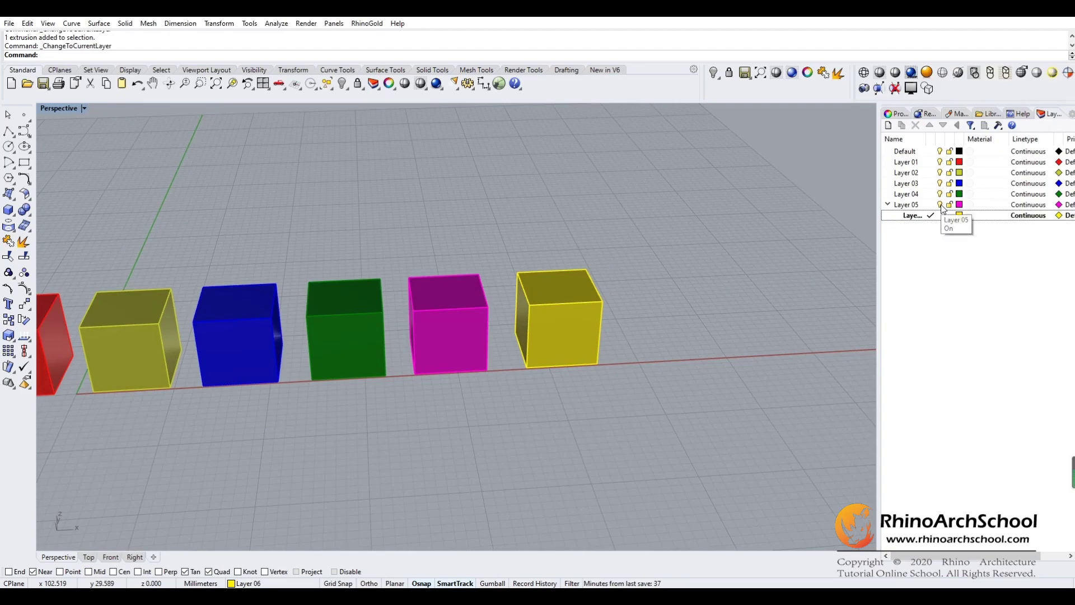
{"action": "left_click", "coordinate": [941, 205]}
{"action": "left_click", "coordinate": [596, 343]}
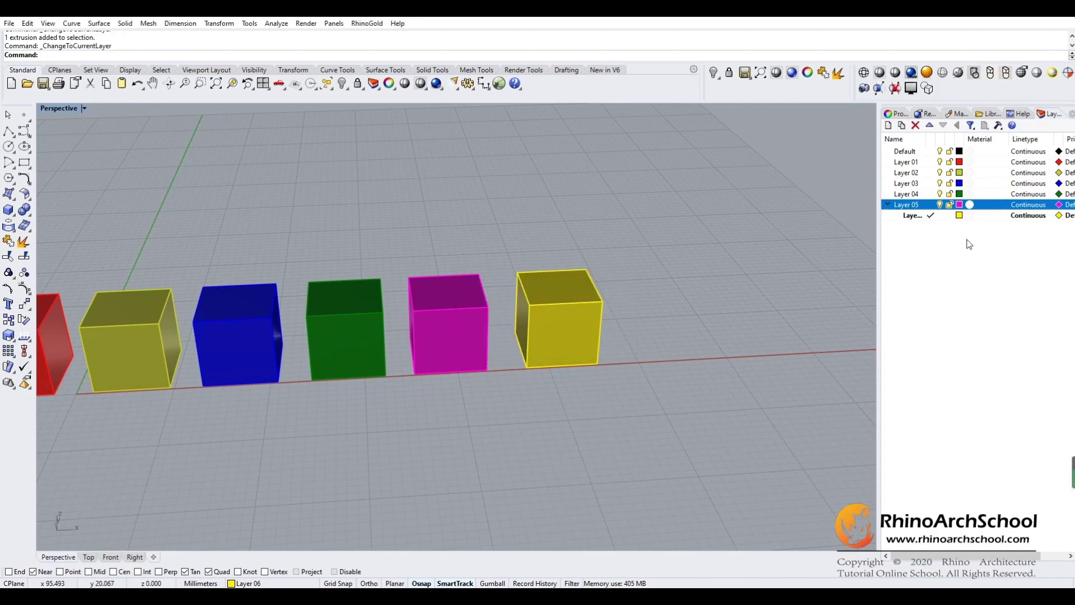
{"action": "left_click", "coordinate": [930, 194]}
Step: Turn Layer 05 off and back on, and do the same with its sublayer alone
{"action": "left_click", "coordinate": [941, 205]}
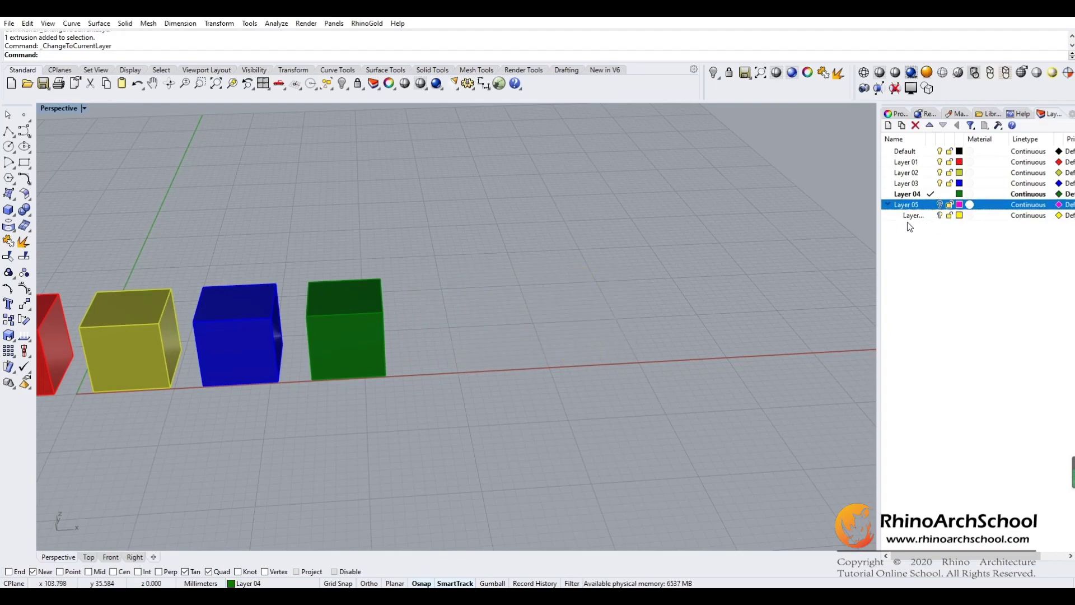
{"action": "left_click", "coordinate": [941, 205]}
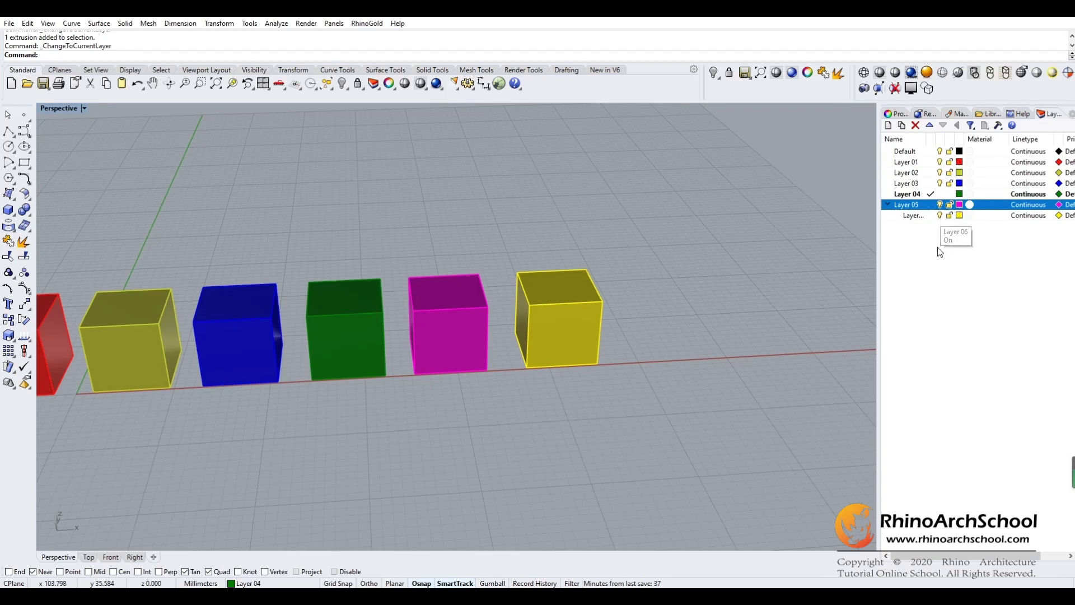
{"action": "left_click", "coordinate": [940, 216]}
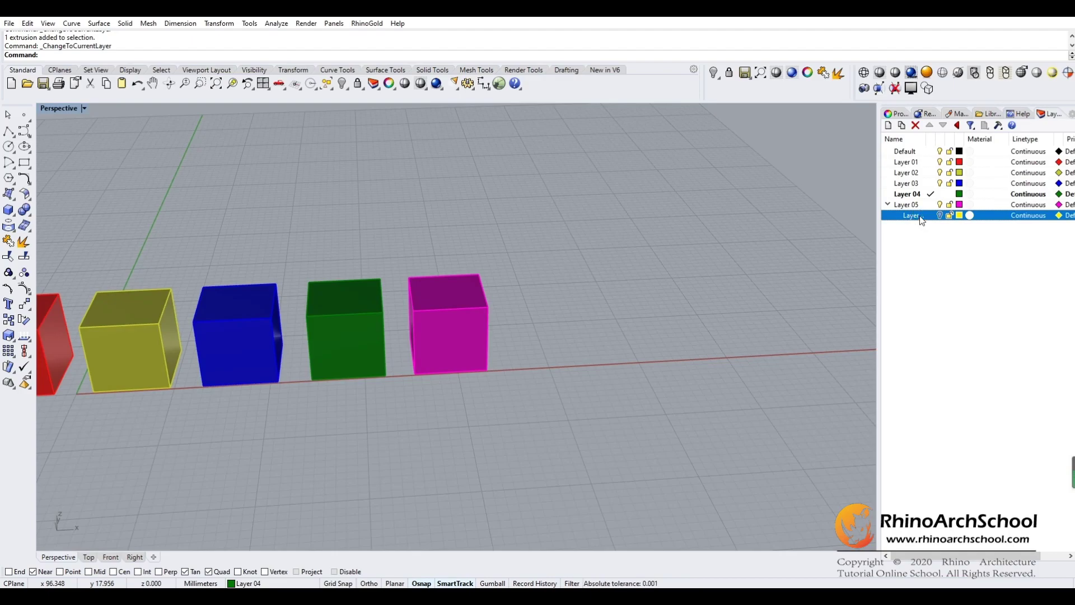
{"action": "left_click", "coordinate": [940, 215]}
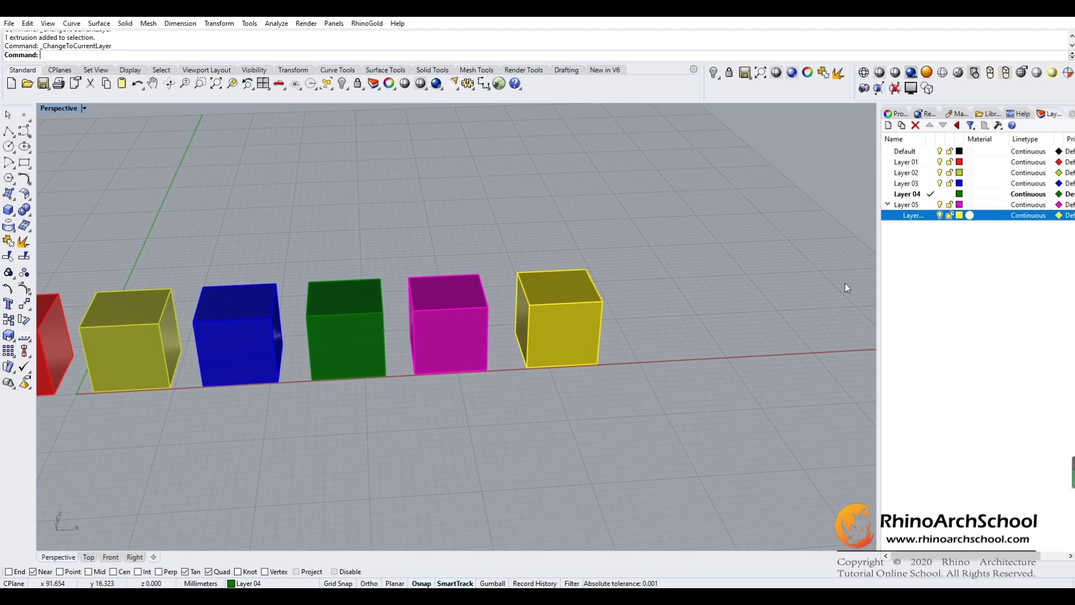
Step: Examine the material settings of Layer 05 and of its sublayer, closing each without changes
{"action": "right_click_drag", "start_coordinate": [679, 372], "coordinate": [638, 389]}
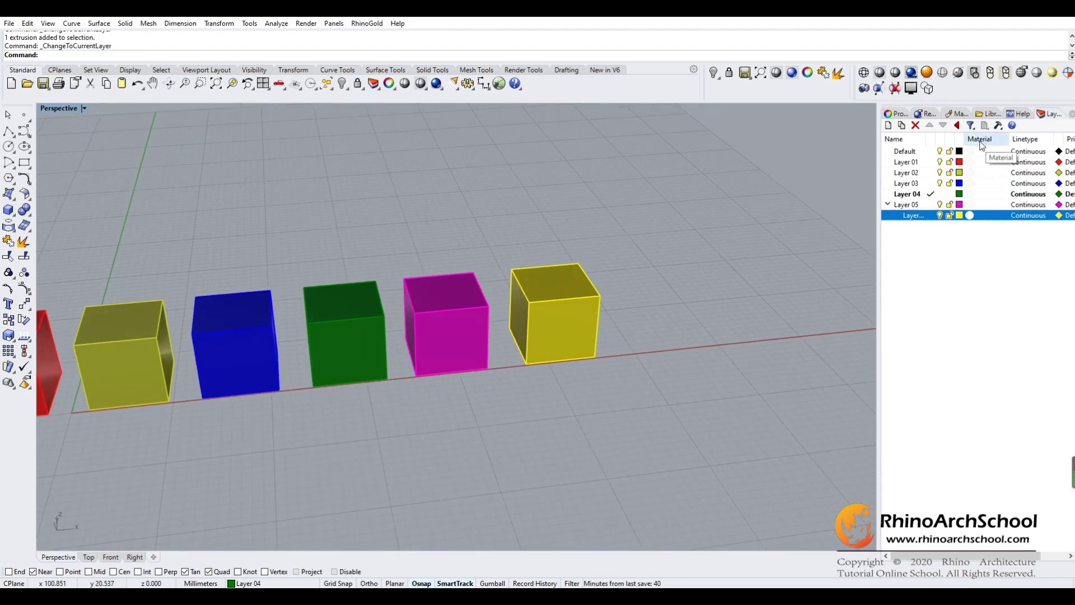
{"action": "mouse_move", "coordinate": [617, 288]}
{"action": "right_mouse_down"}
{"action": "mouse_move", "coordinate": [629, 301]}
{"action": "mouse_move", "coordinate": [612, 288]}
{"action": "right_mouse_up"}
{"action": "left_click", "coordinate": [971, 206]}
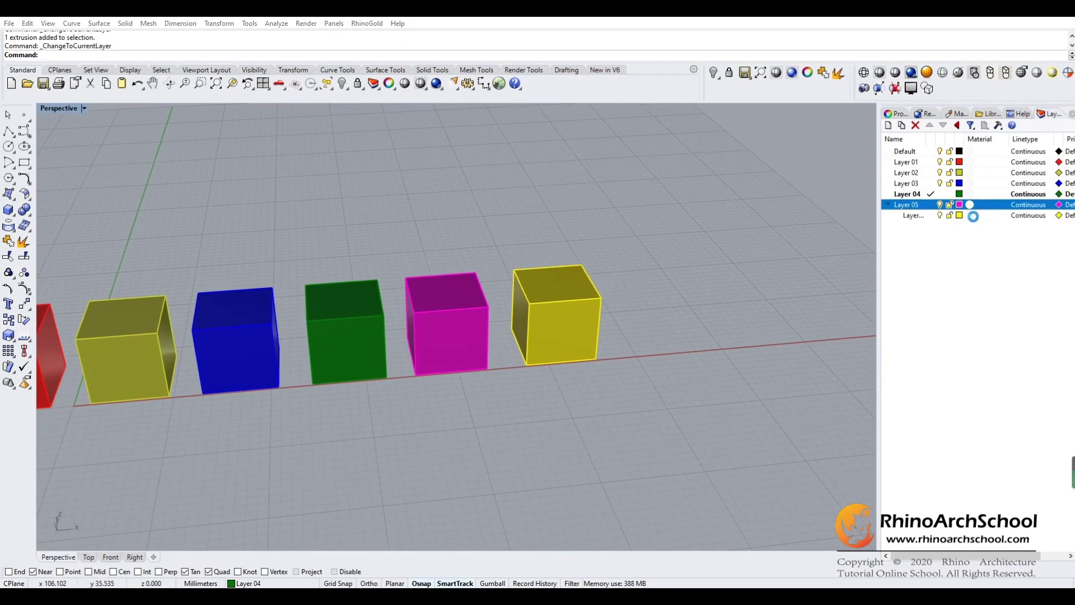
{"action": "left_click", "coordinate": [974, 83]}
{"action": "left_click", "coordinate": [973, 215]}
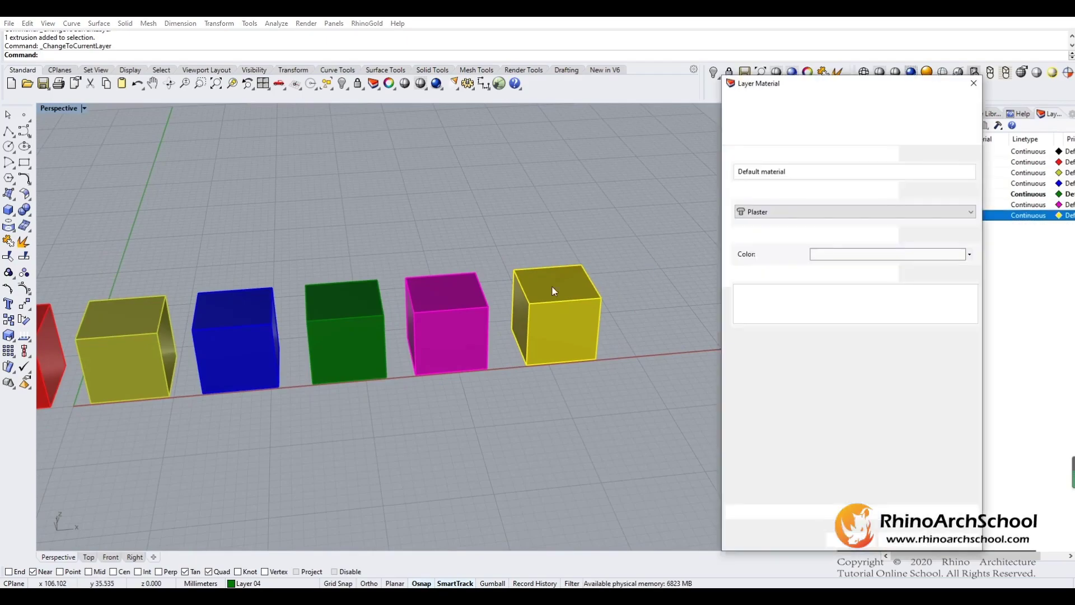
{"action": "left_click", "coordinate": [974, 83]}
Step: Select the last box and give its sublayer under Layer 05 a Metal material in the Gold colour
{"action": "left_click", "coordinate": [565, 322]}
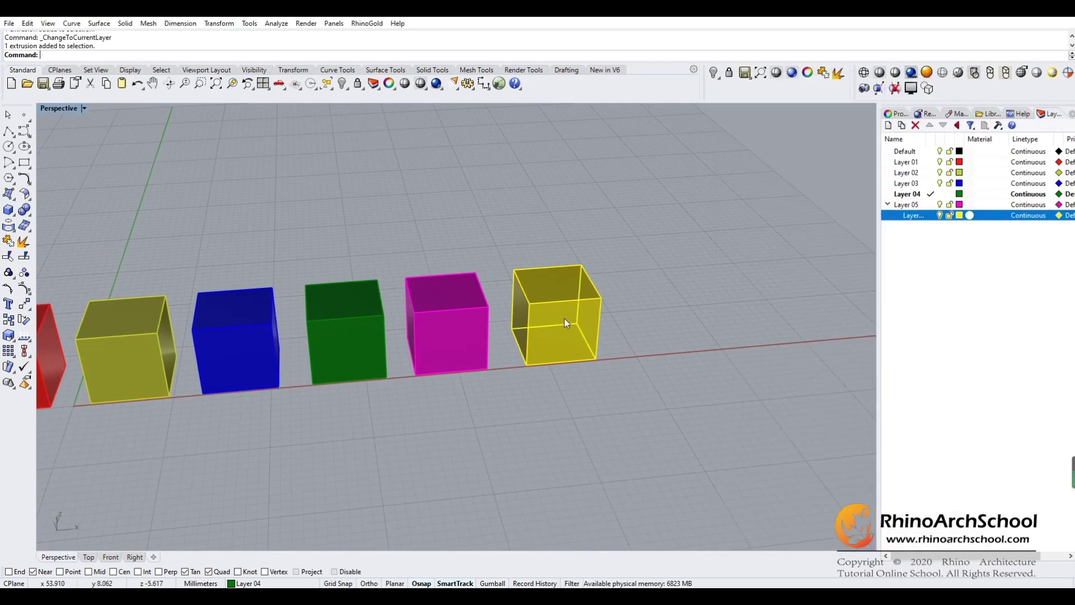
{"action": "left_click", "coordinate": [971, 216]}
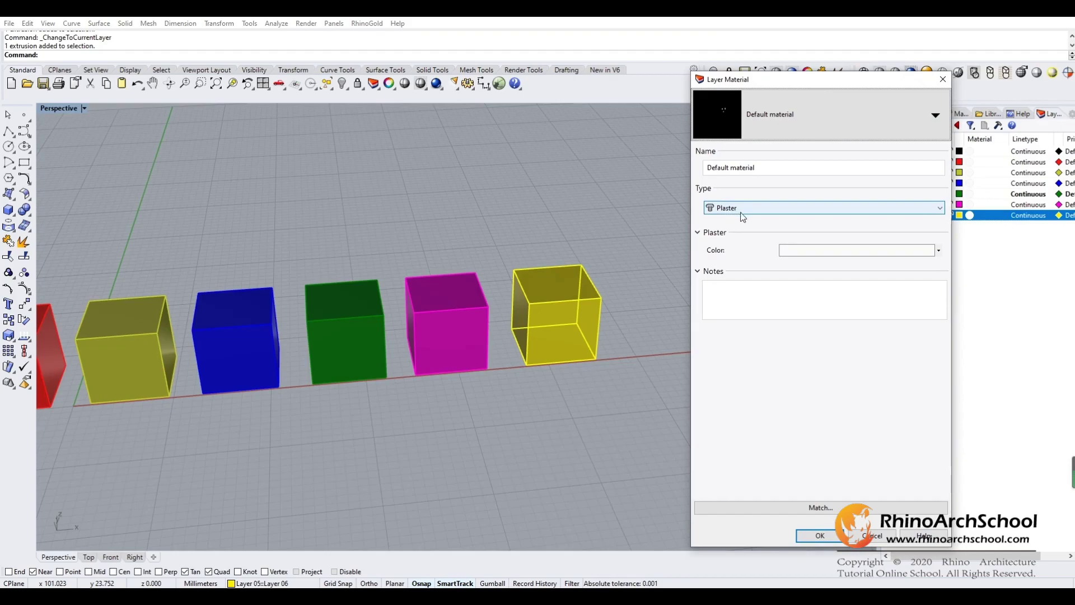
{"action": "left_click", "coordinate": [849, 210]}
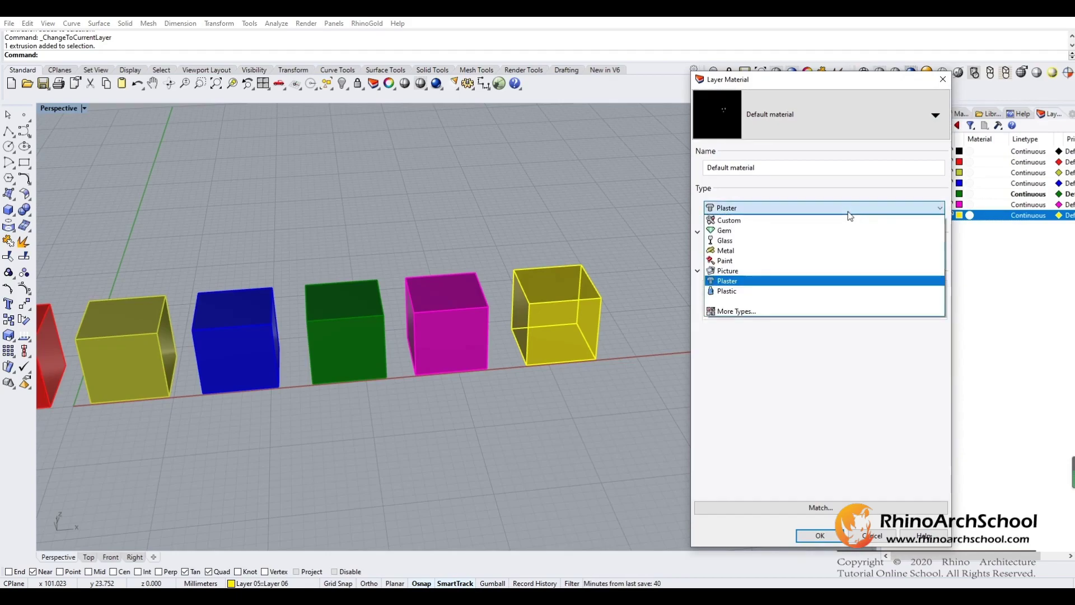
{"action": "left_click", "coordinate": [764, 251]}
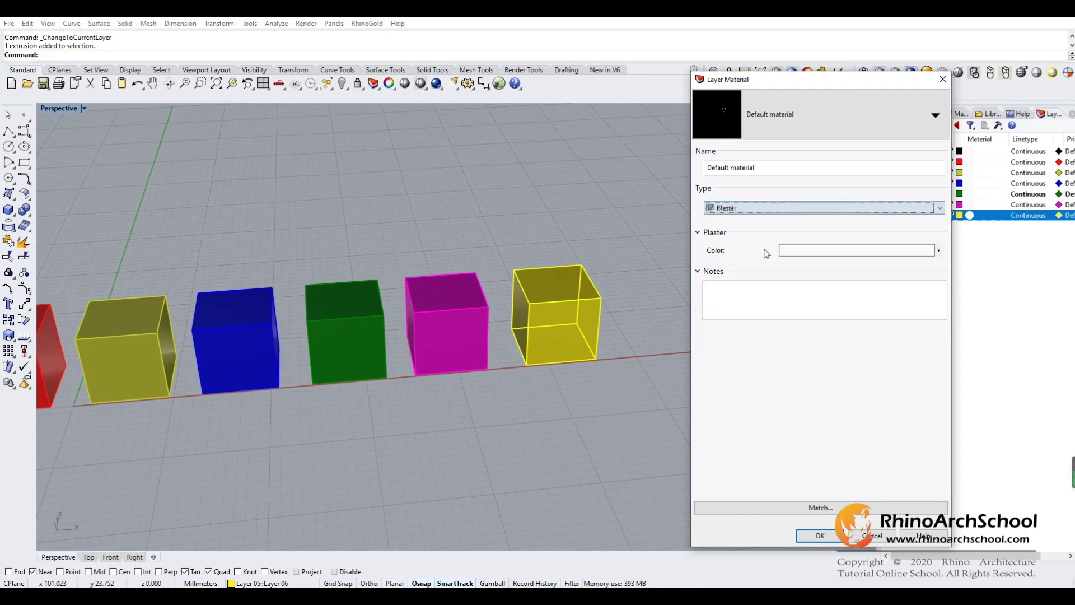
{"action": "left_click", "coordinate": [872, 252]}
{"action": "left_click", "coordinate": [679, 232]}
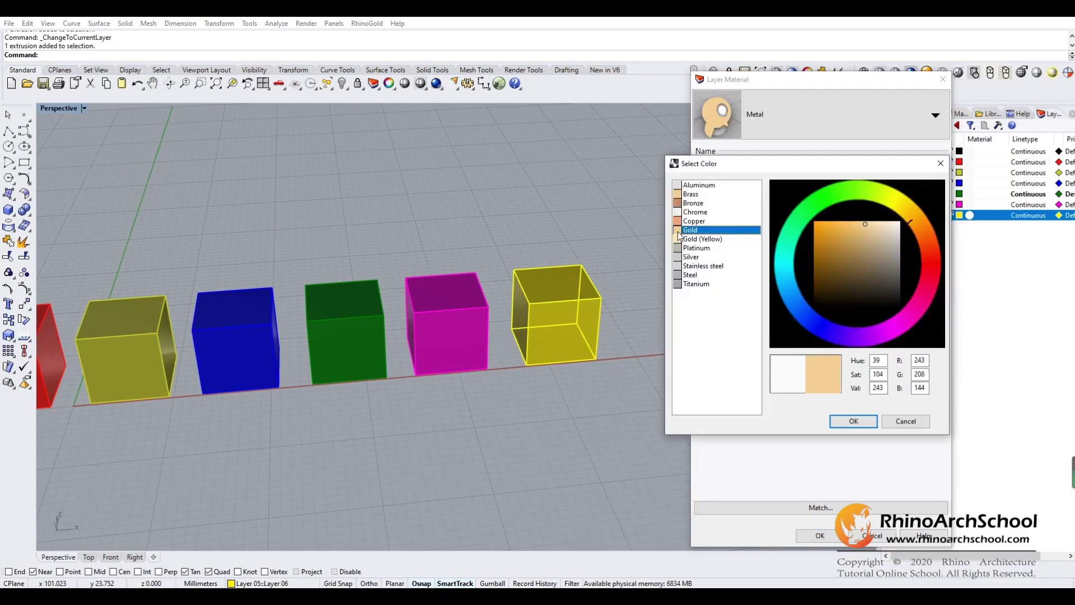
{"action": "left_click", "coordinate": [852, 421]}
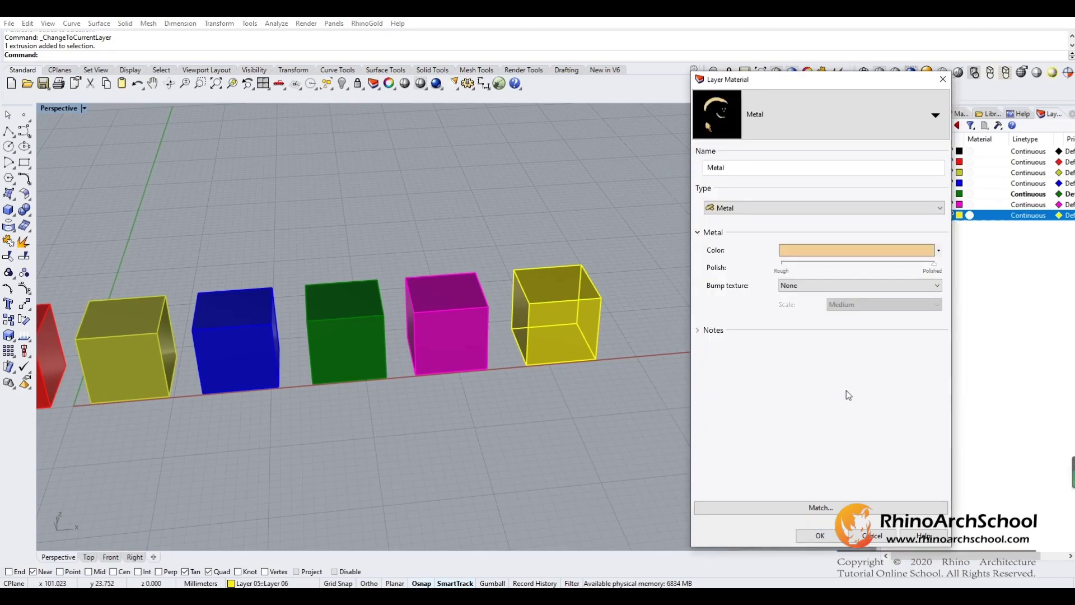
{"action": "left_click", "coordinate": [821, 536]}
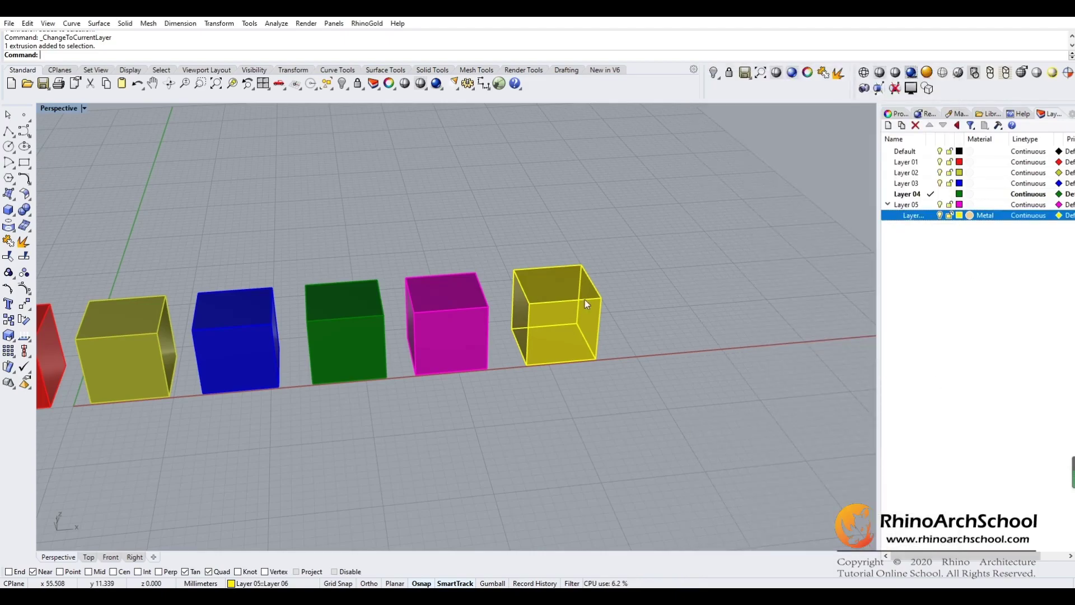
Step: Switch the Perspective viewport to Rendered display and view the metal box from slightly different angles
{"action": "mouse_move", "coordinate": [604, 271]}
{"action": "right_mouse_down"}
{"action": "mouse_move", "coordinate": [639, 267]}
{"action": "mouse_move", "coordinate": [617, 264]}
{"action": "right_mouse_up"}
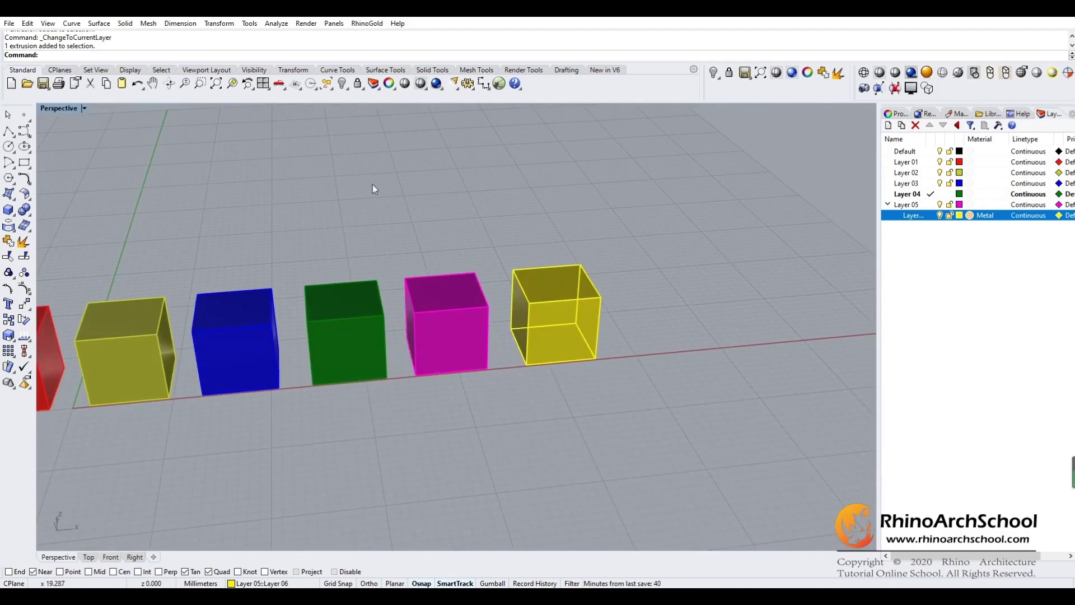
{"action": "left_click", "coordinate": [911, 73]}
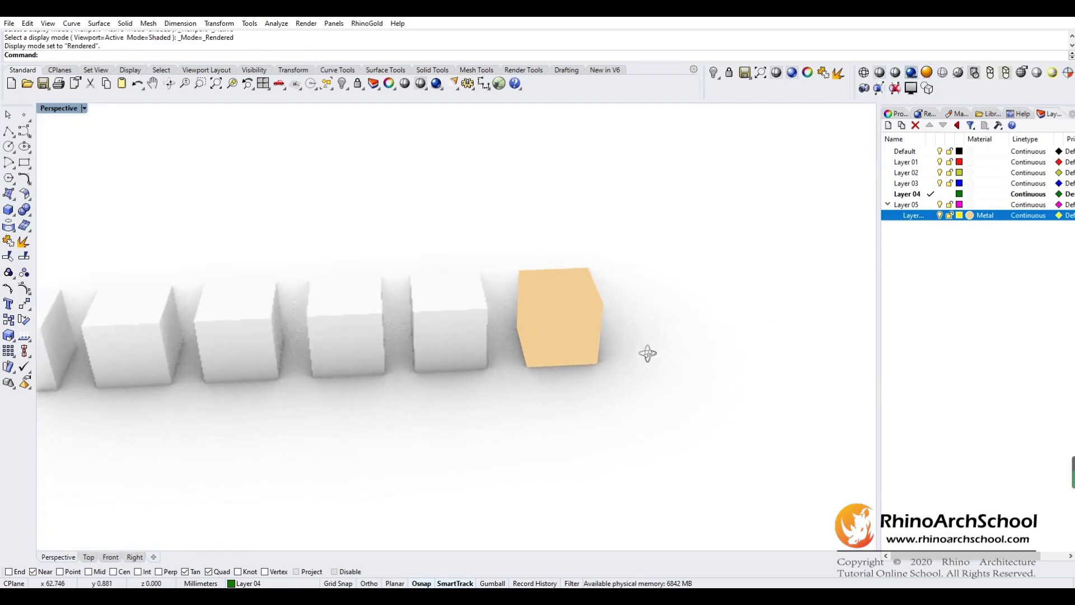
{"action": "mouse_move", "coordinate": [648, 354]}
{"action": "right_mouse_down"}
{"action": "mouse_move", "coordinate": [667, 351]}
{"action": "mouse_move", "coordinate": [644, 353]}
{"action": "right_mouse_up"}
{"action": "scroll", "coordinate": [557, 334], "scroll_direction": "up", "scroll_amount": 6}
{"action": "scroll", "coordinate": [556, 334], "scroll_direction": "down", "scroll_amount": 6}
{"action": "right_click_drag", "start_coordinate": [557, 334], "coordinate": [530, 333]}
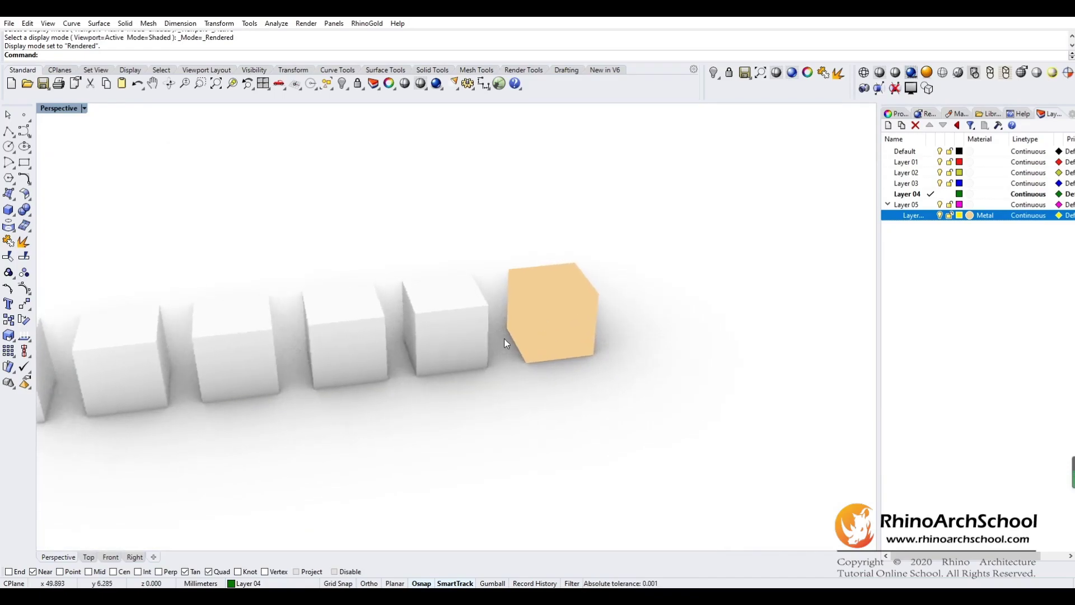
Step: Select the box beside the gold one and change the material of Layer 05 to Paint, keeping its default colour
{"action": "left_click", "coordinate": [449, 333]}
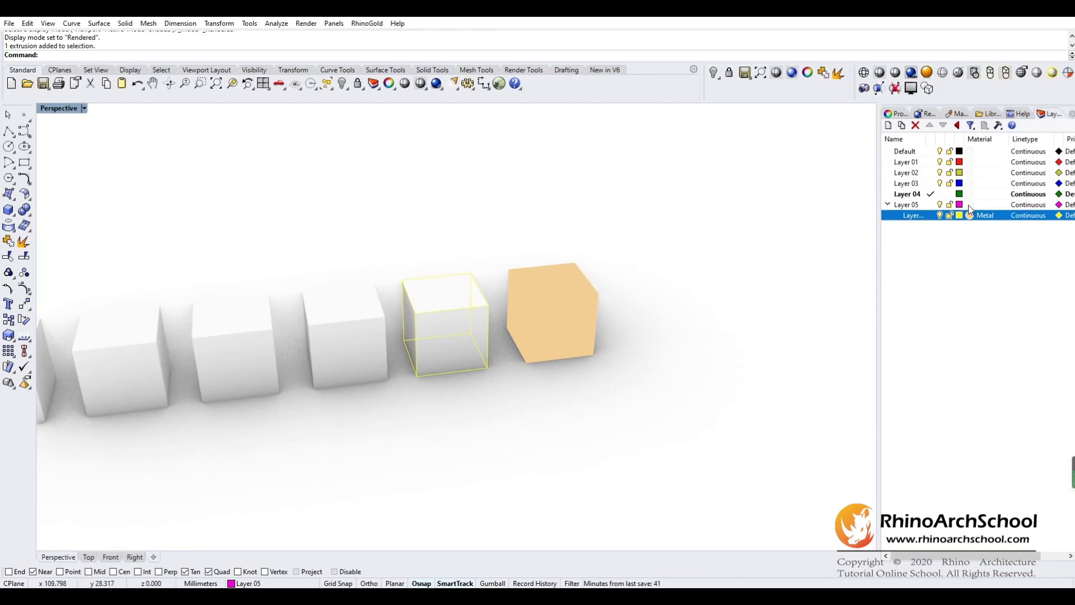
{"action": "left_click", "coordinate": [970, 205]}
{"action": "left_click", "coordinate": [796, 207]}
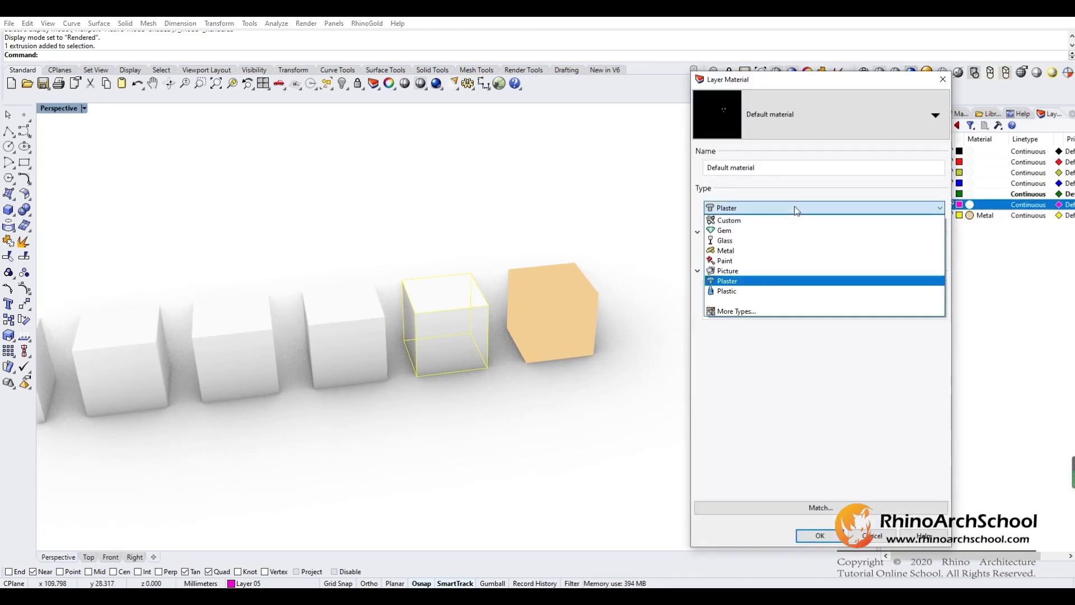
{"action": "left_click", "coordinate": [765, 261]}
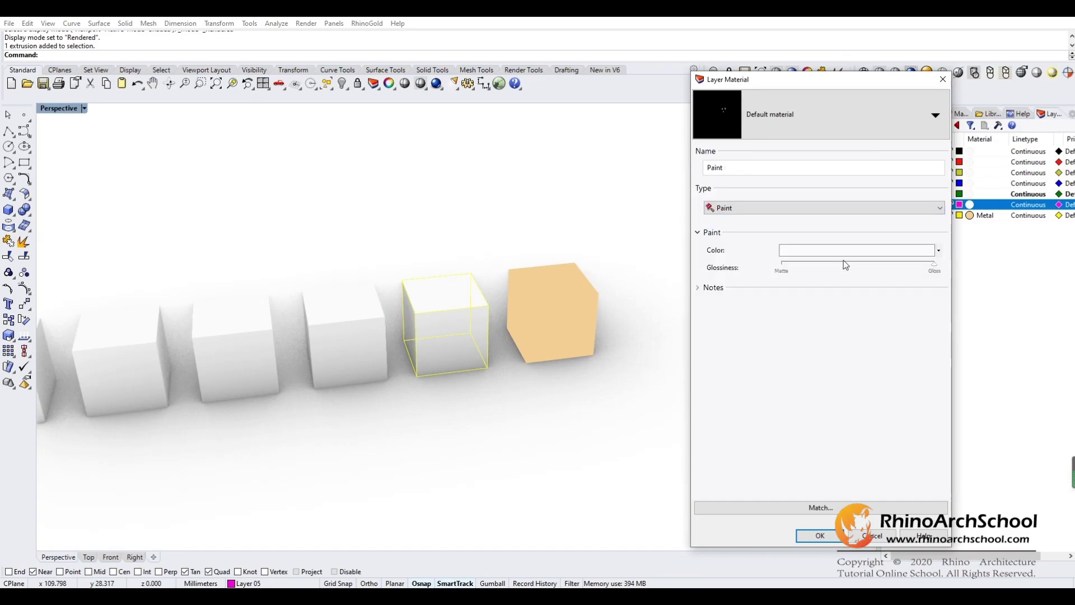
{"action": "left_click", "coordinate": [839, 247]}
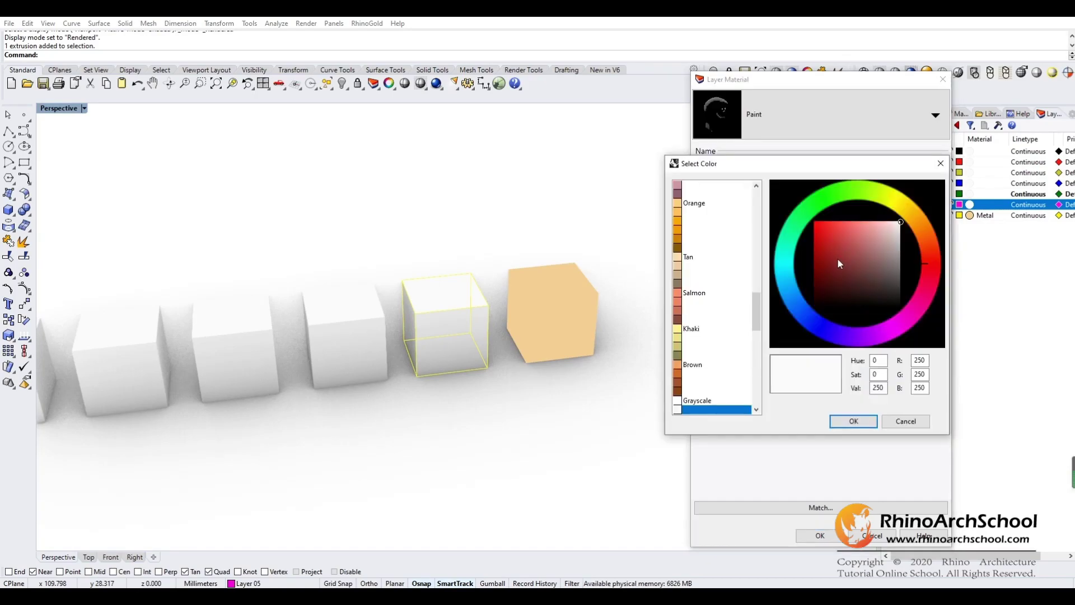
{"action": "left_click", "coordinate": [843, 424]}
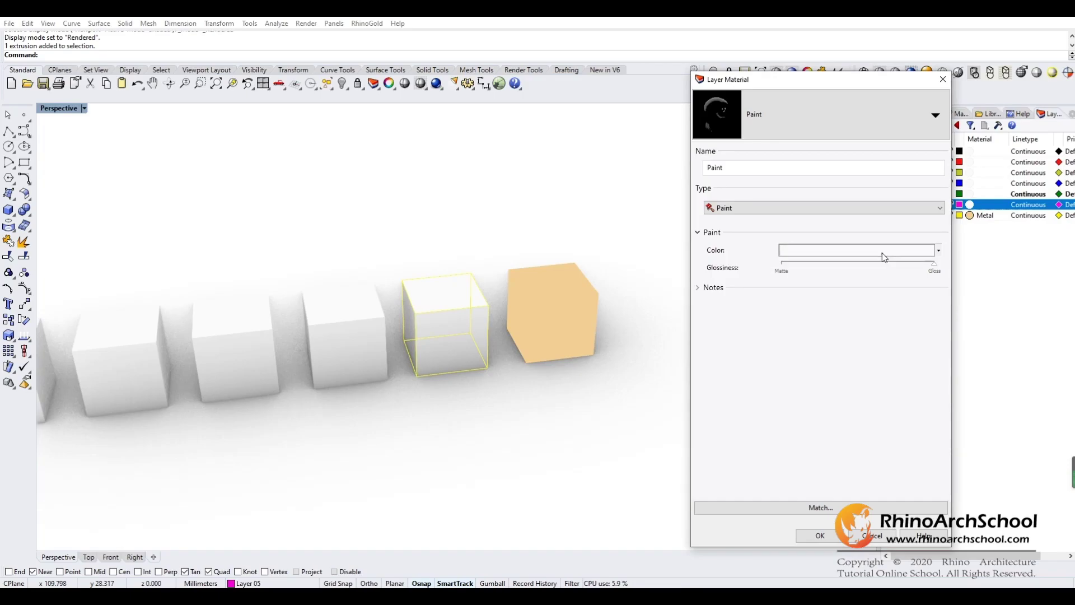
{"action": "left_click", "coordinate": [874, 251]}
{"action": "left_click", "coordinate": [853, 421]}
{"action": "left_click", "coordinate": [820, 536]}
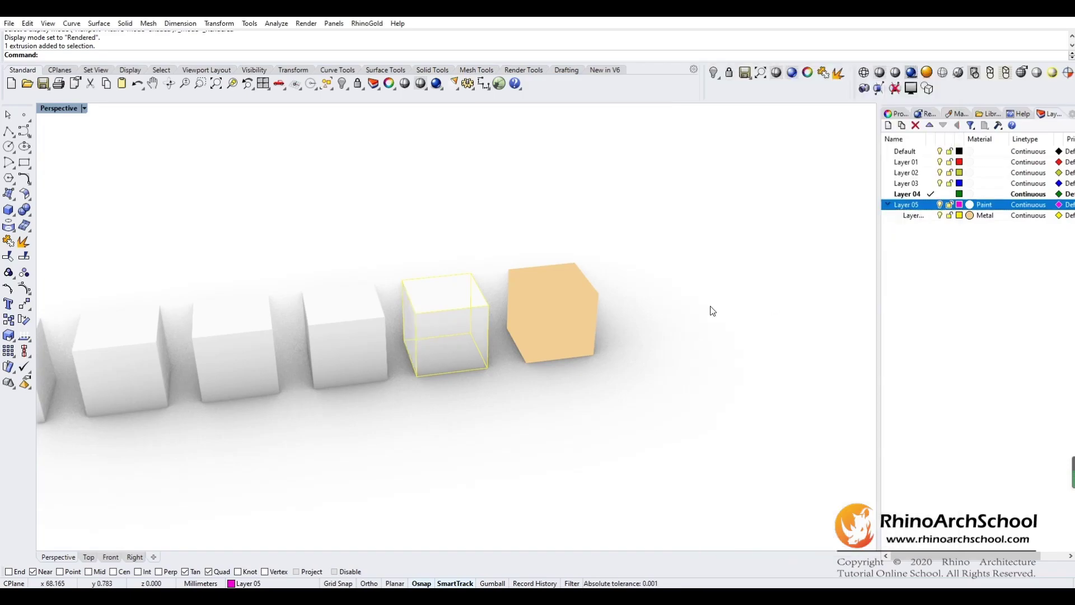
Step: Set the colour of Layer 05's Paint material to light pink and deselect the box
{"action": "left_click", "coordinate": [969, 205]}
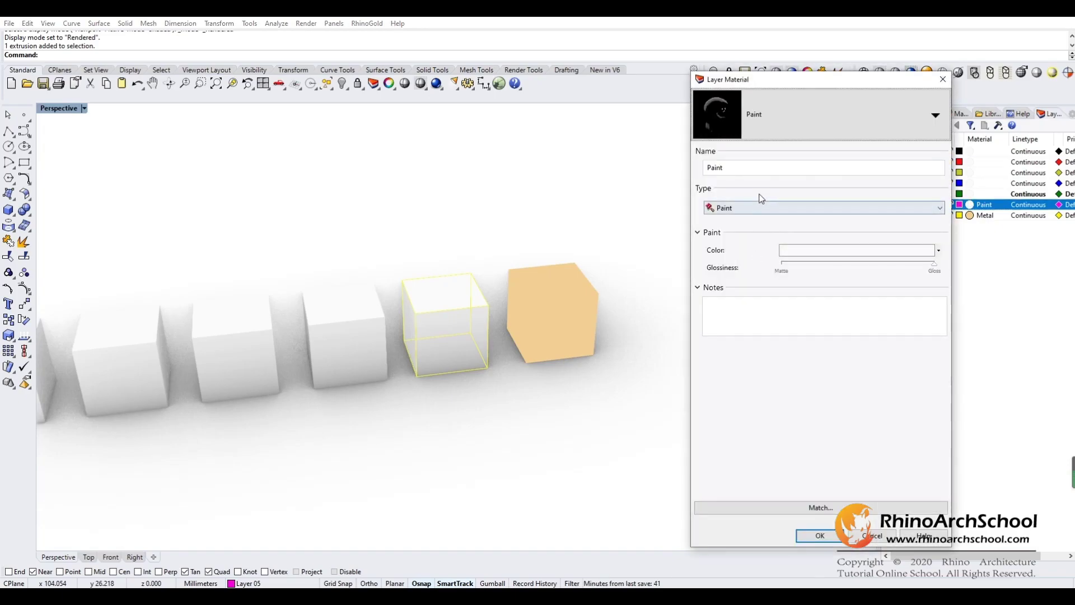
{"action": "left_click", "coordinate": [778, 208]}
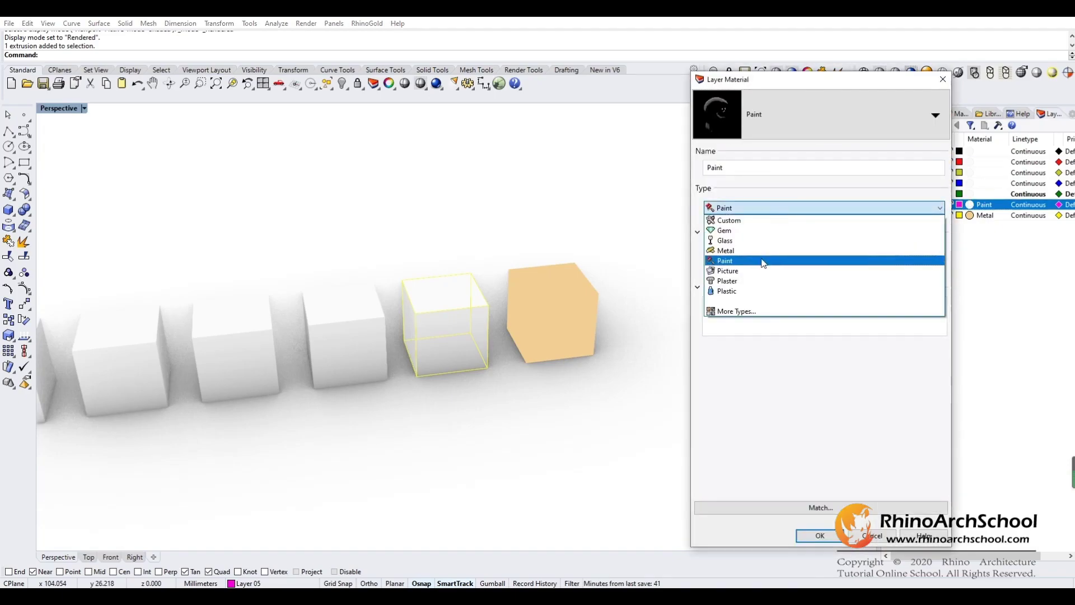
{"action": "left_click", "coordinate": [761, 260]}
{"action": "left_click", "coordinate": [843, 257]}
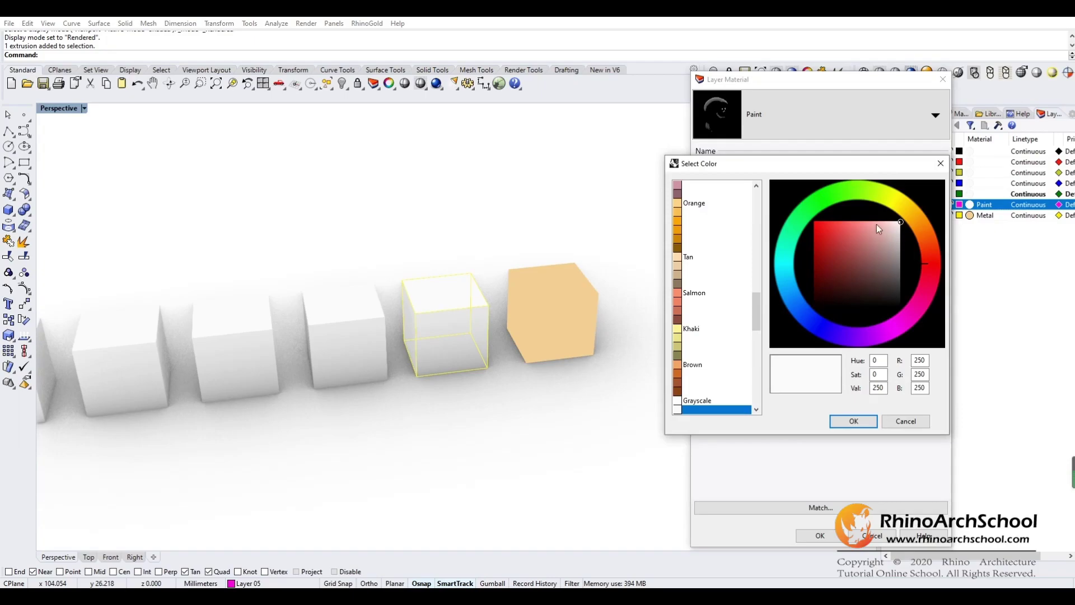
{"action": "left_click", "coordinate": [874, 236]}
{"action": "left_click", "coordinate": [853, 421]}
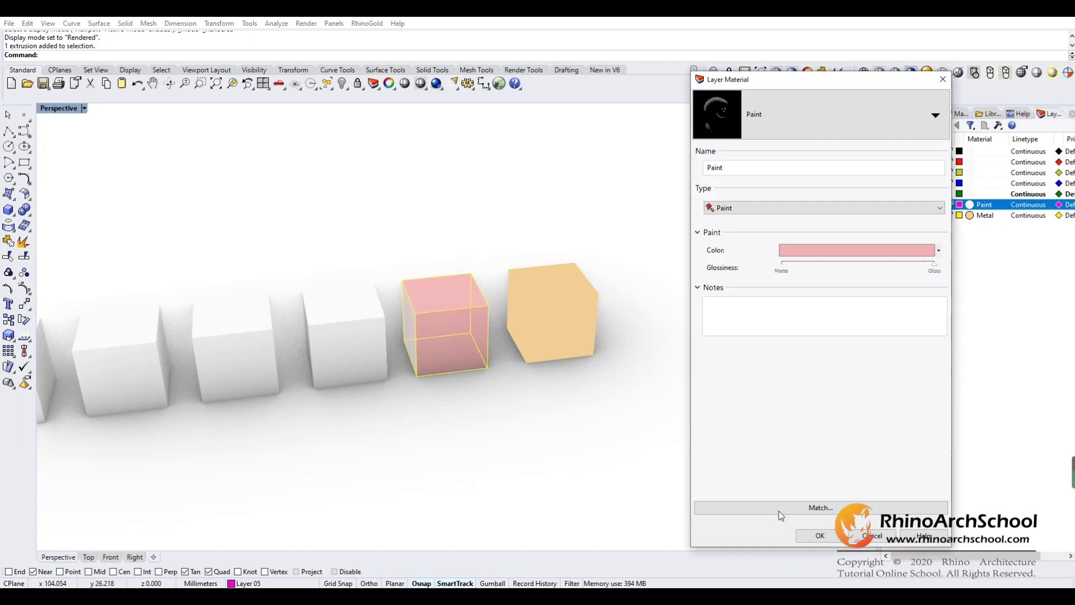
{"action": "left_click", "coordinate": [819, 537]}
{"action": "left_click", "coordinate": [465, 375]}
{"action": "right_click_drag", "start_coordinate": [466, 375], "coordinate": [503, 371]}
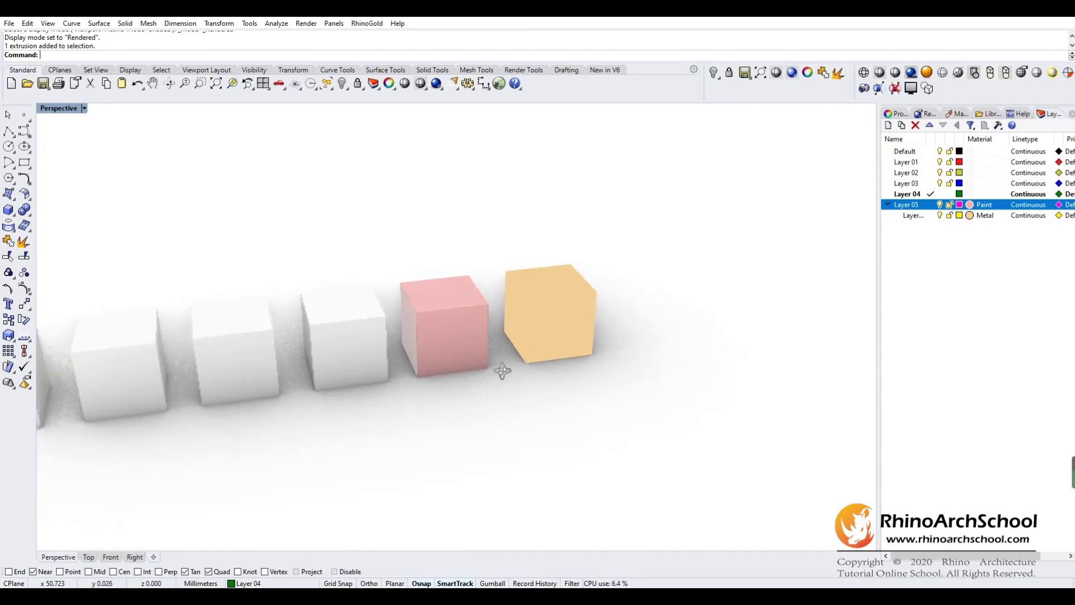
Step: Shade the Perspective viewport to view the boxes in their layer colours
{"action": "left_click", "coordinate": [895, 77]}
{"action": "right_click_drag", "start_coordinate": [663, 235], "coordinate": [605, 272]}
{"action": "scroll", "coordinate": [567, 282], "scroll_direction": "up", "scroll_amount": 7}
{"action": "scroll", "coordinate": [565, 282], "scroll_direction": "down", "scroll_amount": 5}
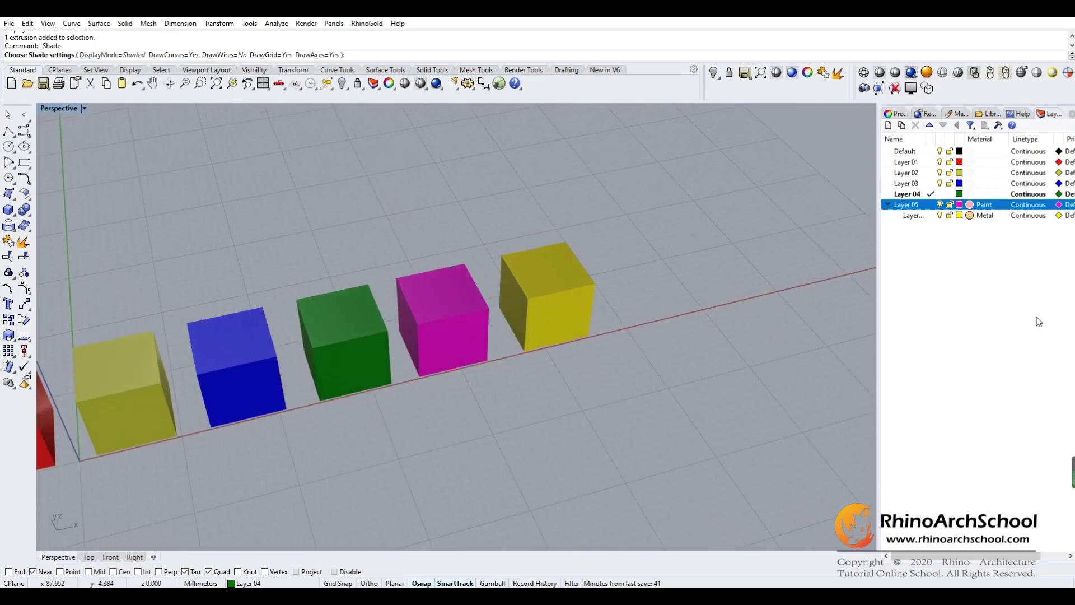
{"action": "right_click_drag", "start_coordinate": [443, 376], "coordinate": [441, 361]}
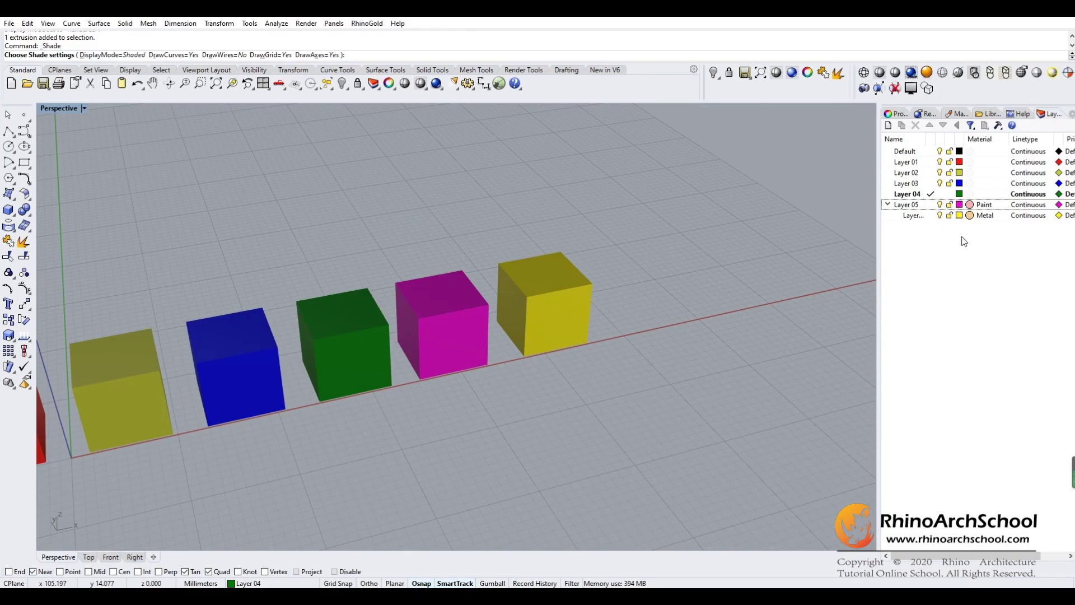
Step: Close the Default layer's material settings without changes and make Default the current layer
{"action": "left_click", "coordinate": [975, 151]}
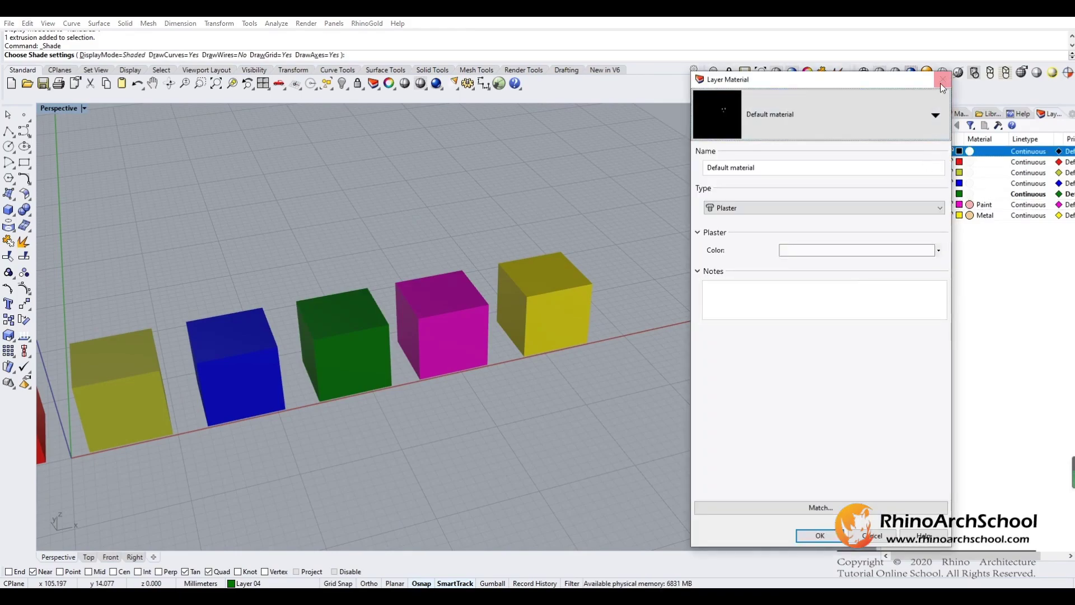
{"action": "left_click", "coordinate": [941, 82]}
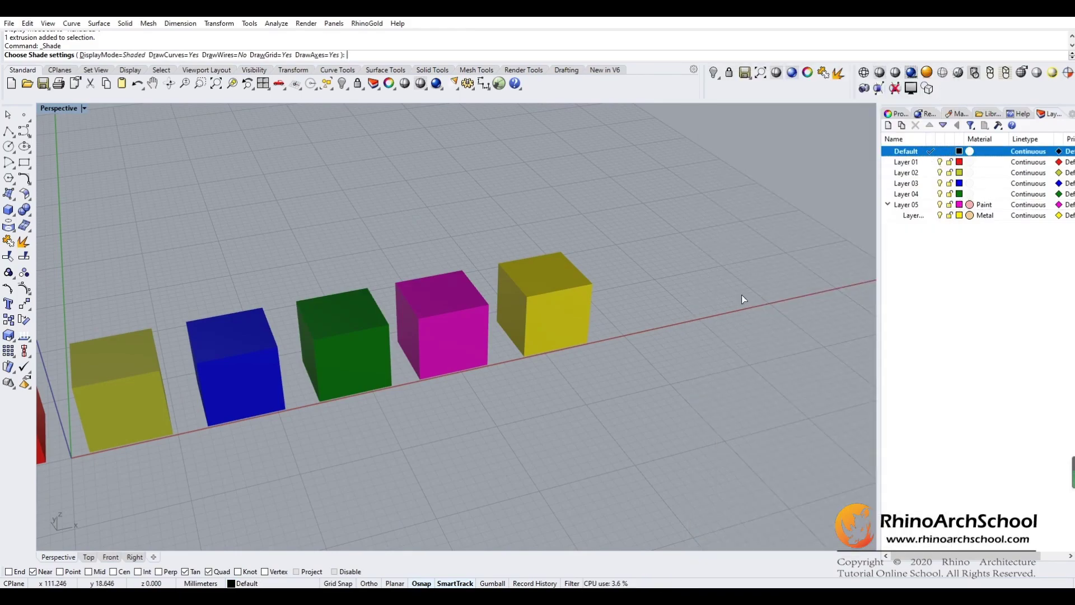
{"action": "right_click_drag", "start_coordinate": [588, 356], "coordinate": [700, 242], "text": "shift"}
{"action": "right_click_drag", "start_coordinate": [672, 287], "coordinate": [679, 291]}
{"action": "right_click_drag", "start_coordinate": [690, 255], "coordinate": [735, 249], "text": "shift"}
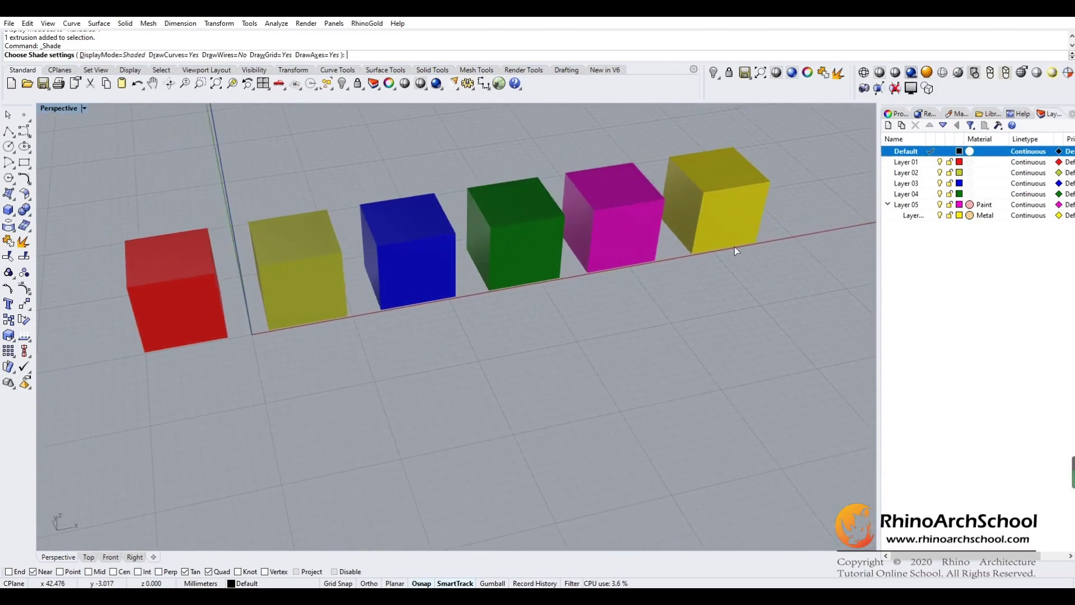
Step: Set the viewport to Shaded display and draw a single-segment polyline in front of the row of boxes
{"action": "key", "text": "Escape"}
{"action": "key", "text": "ctrl+alt+s"}
{"action": "left_click", "coordinate": [9, 133]}
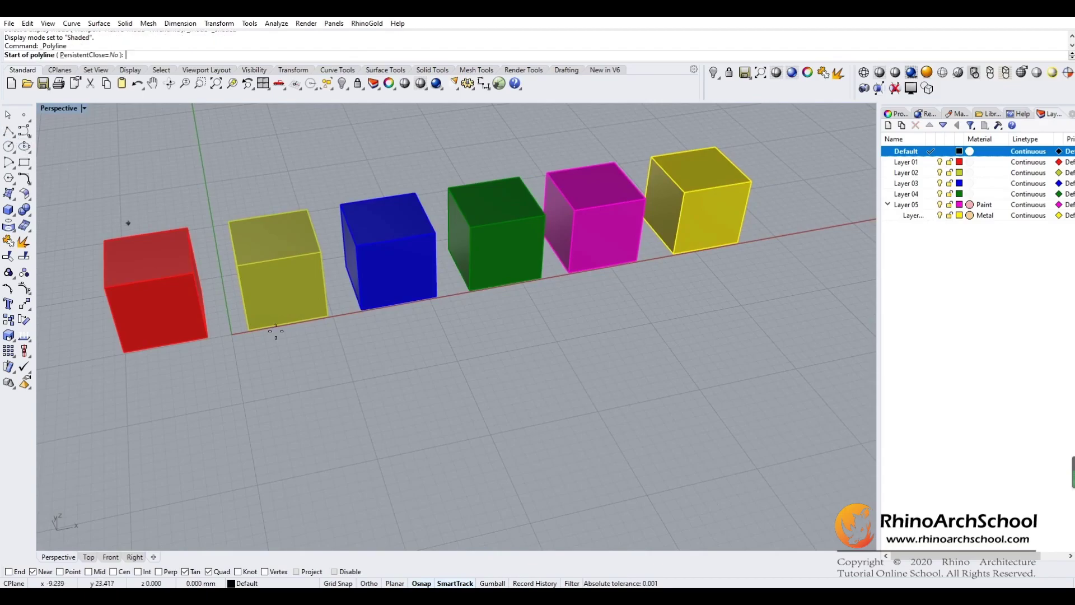
{"action": "left_click", "coordinate": [307, 419]}
{"action": "left_click", "coordinate": [728, 334]}
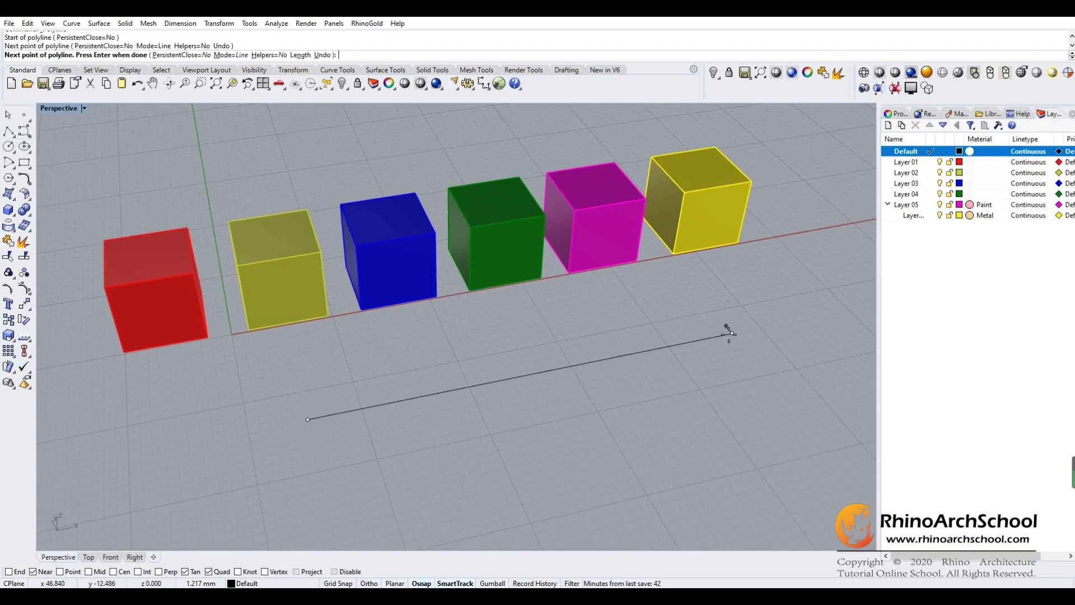
{"action": "key", "text": "Return"}
{"action": "scroll", "coordinate": [514, 407], "scroll_direction": "up", "scroll_amount": 5}
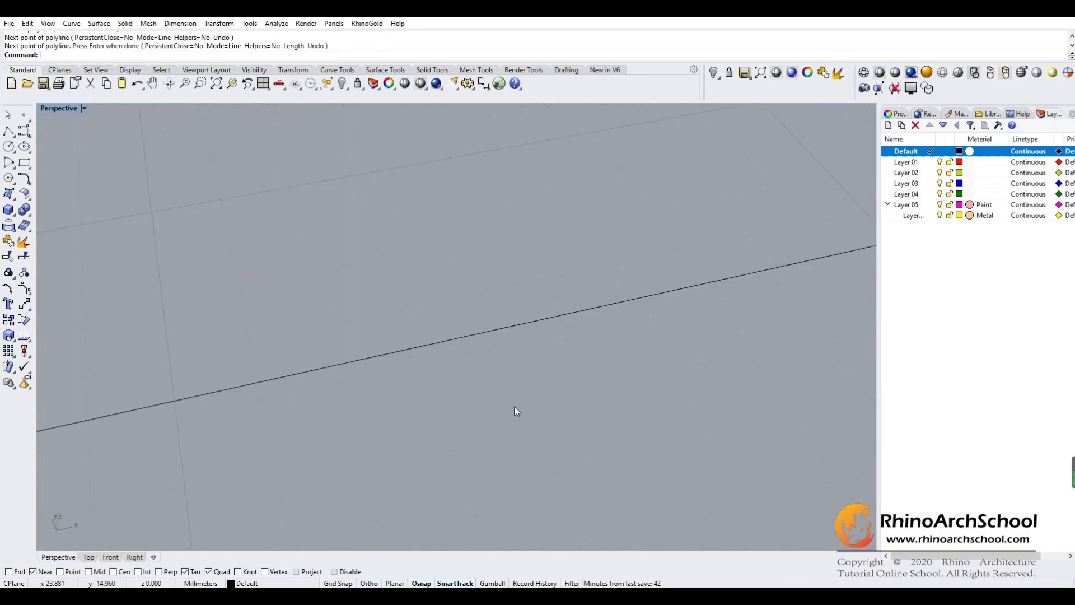
{"action": "scroll", "coordinate": [461, 361], "scroll_direction": "down", "scroll_amount": 5}
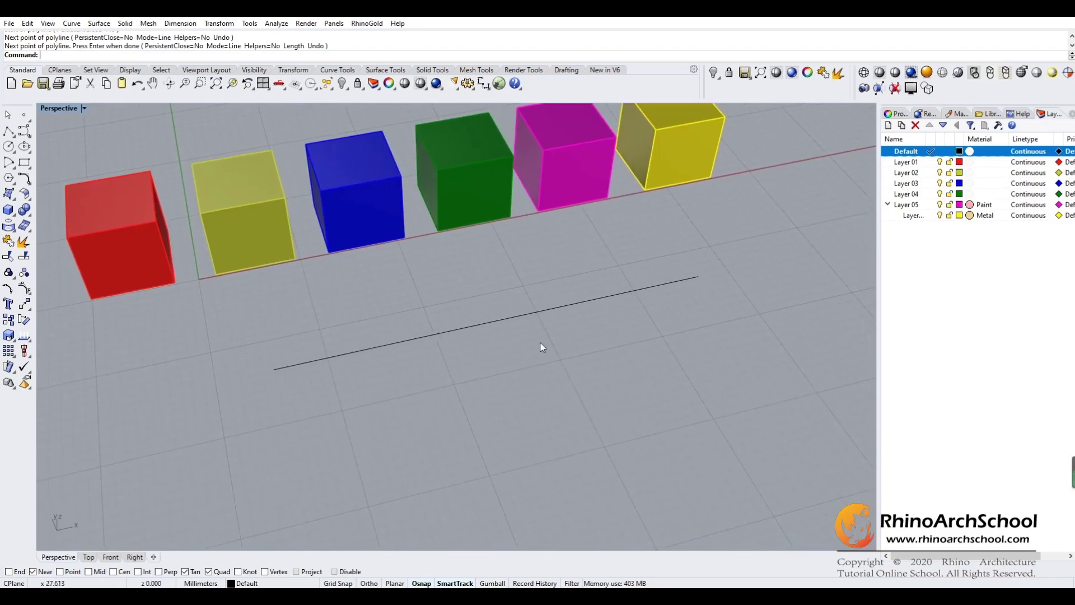
Step: Change the linetype of the Default layer to Dashed and view the line
{"action": "left_click", "coordinate": [1034, 153]}
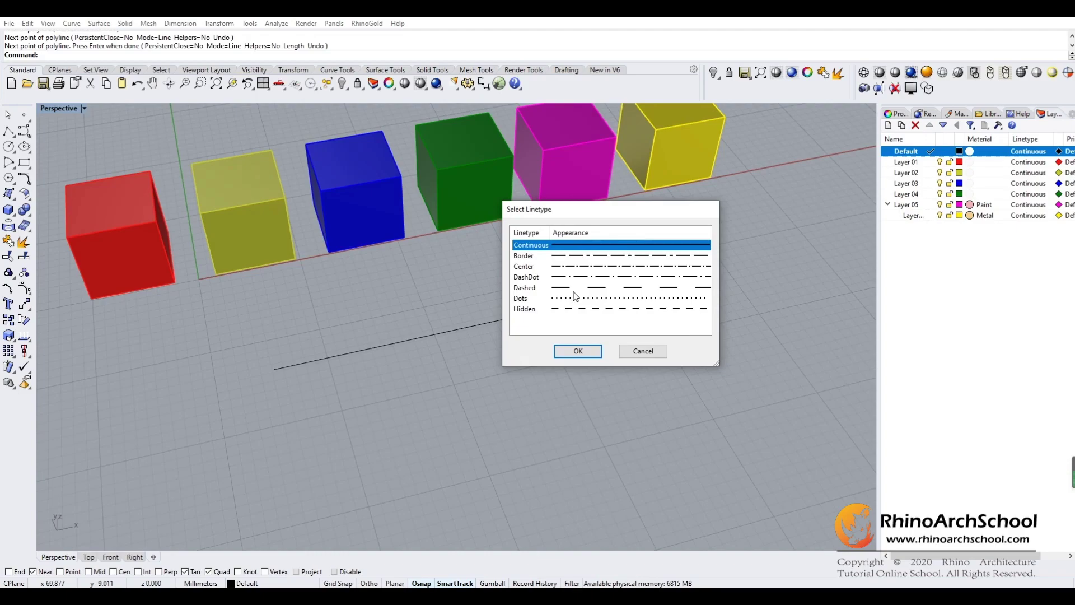
{"action": "left_click", "coordinate": [574, 289]}
{"action": "left_click", "coordinate": [578, 351]}
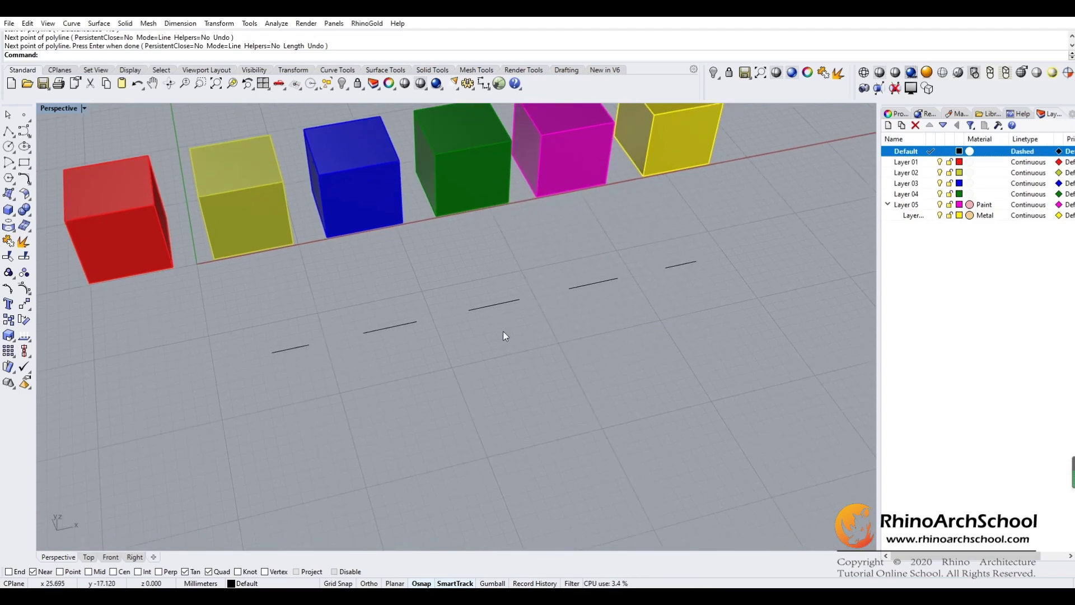
{"action": "right_click_drag", "start_coordinate": [503, 332], "coordinate": [652, 248]}
{"action": "right_click_drag", "start_coordinate": [445, 392], "coordinate": [967, 179]}
Step: Close Layer 02's material settings without changes and make Layer 02 the current layer
{"action": "left_click", "coordinate": [984, 174]}
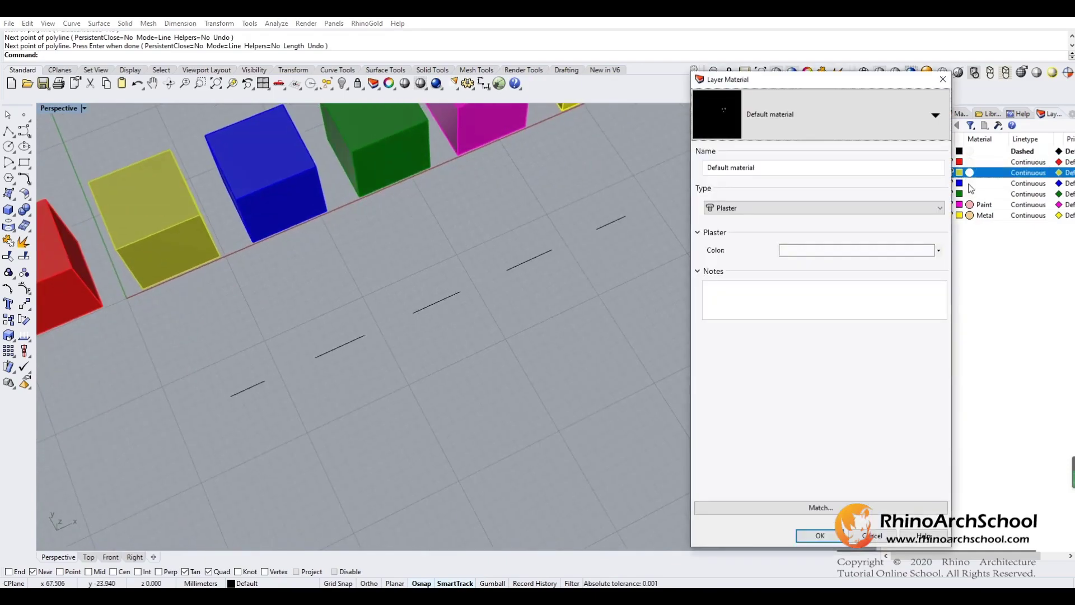
{"action": "left_click", "coordinate": [945, 80]}
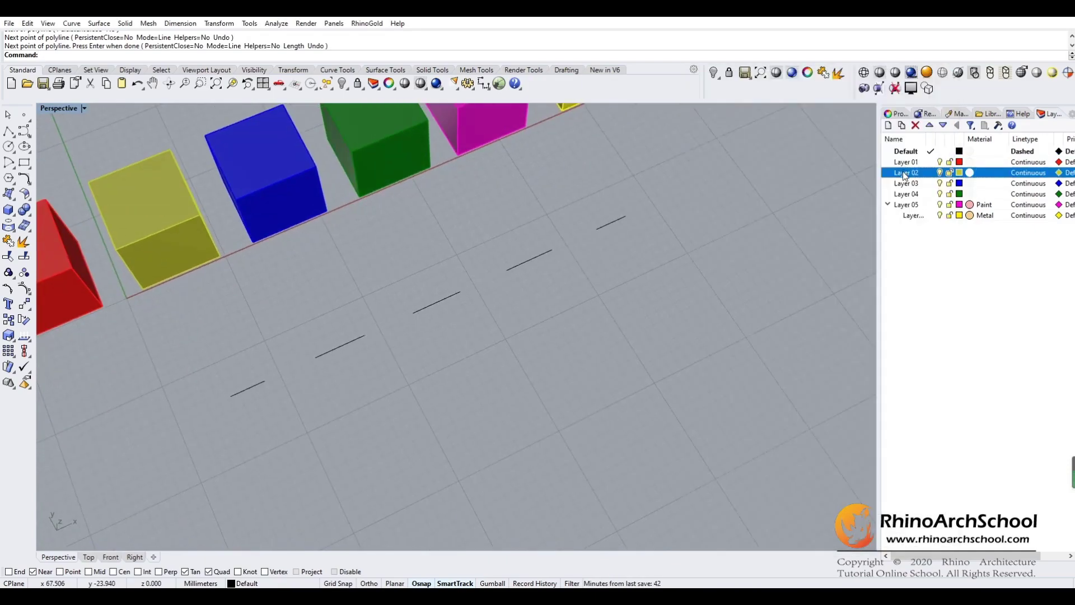
{"action": "left_click", "coordinate": [931, 173]}
{"action": "right_click_drag", "start_coordinate": [754, 258], "coordinate": [792, 238], "text": "shift"}
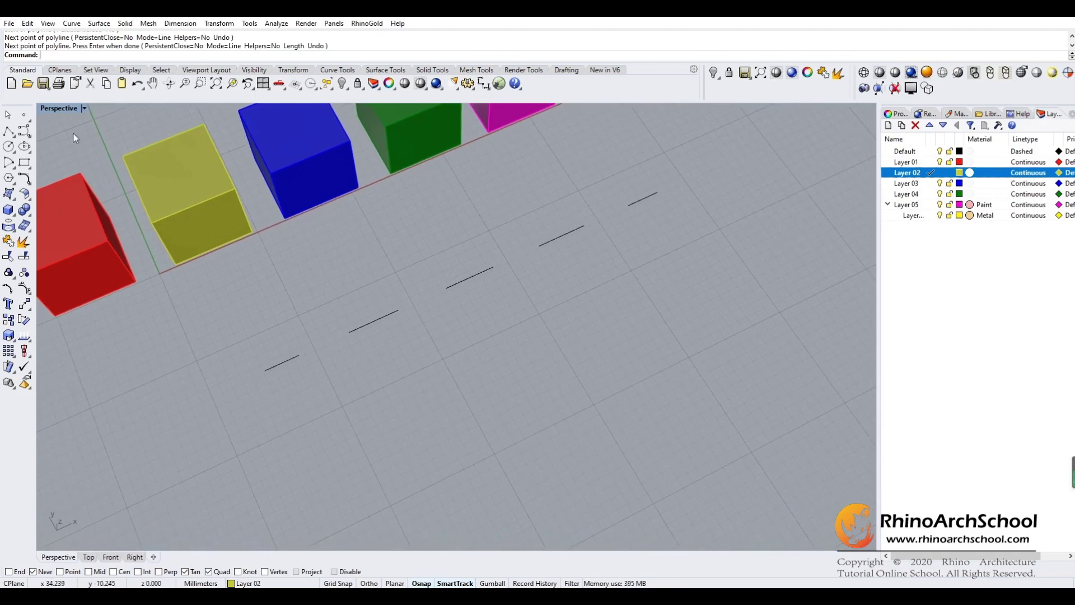
Step: Draw a single-segment polyline on Layer 02, roughly parallel to the dashed line and on its side away from the boxes
{"action": "left_click", "coordinate": [9, 131]}
{"action": "left_click", "coordinate": [305, 419]}
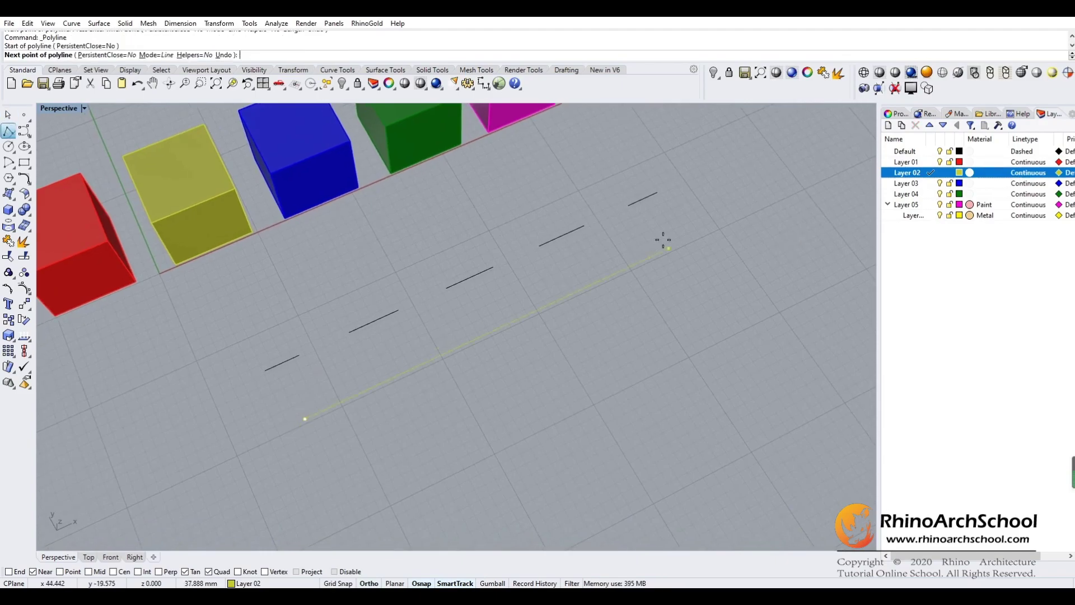
{"action": "left_click", "coordinate": [684, 242]}
{"action": "key", "text": "Return"}
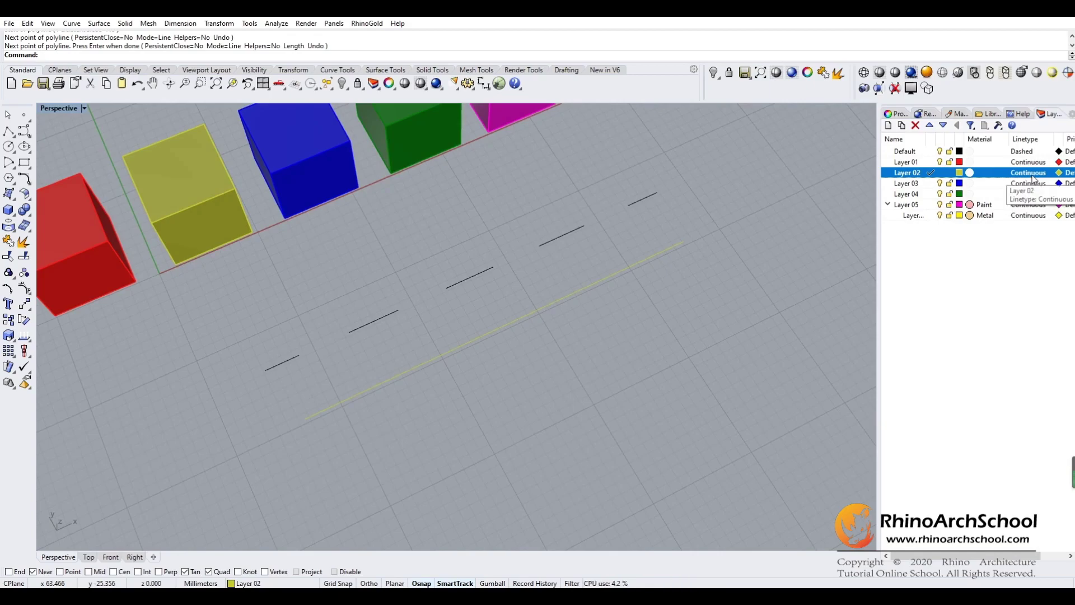
{"action": "right_click_drag", "start_coordinate": [570, 355], "coordinate": [567, 342]}
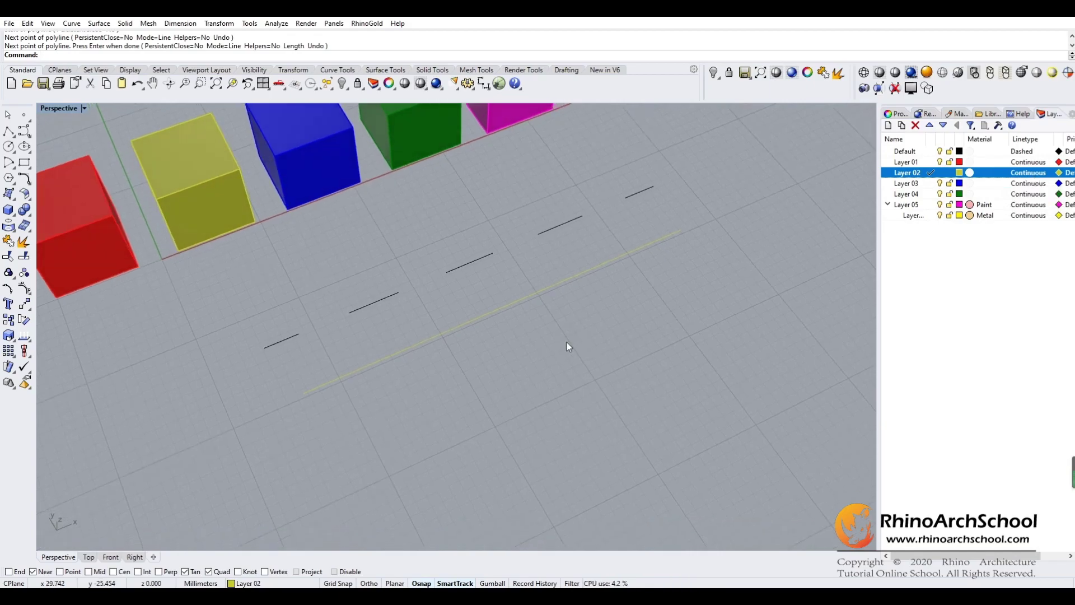
{"action": "right_click_drag", "start_coordinate": [533, 395], "coordinate": [593, 357]}
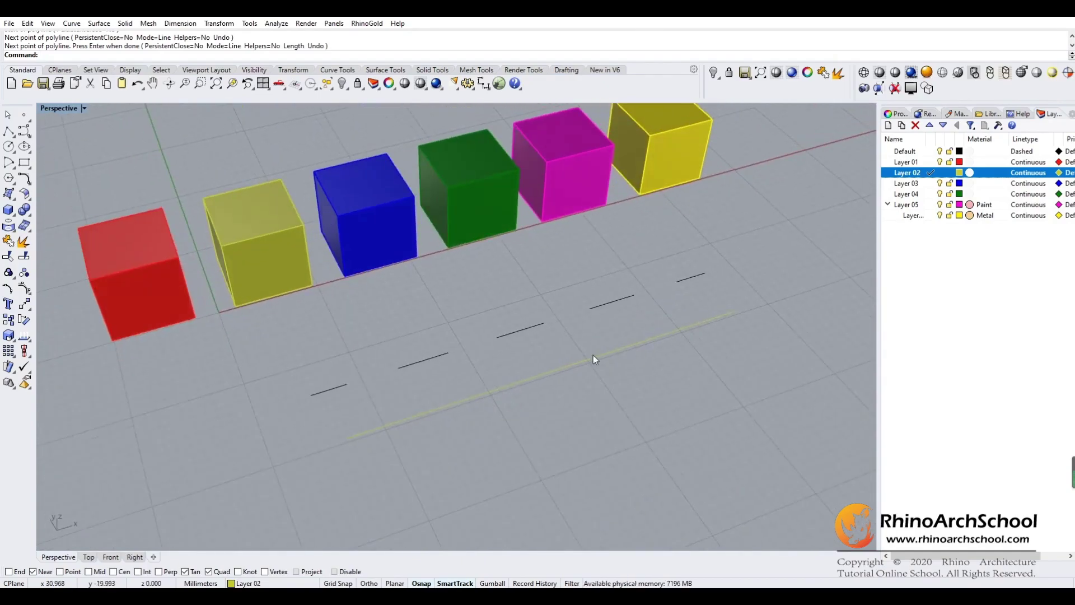
{"action": "mouse_move", "coordinate": [549, 328]}
{"action": "right_mouse_down", "text": "shift"}
{"action": "mouse_move", "coordinate": [549, 351]}
{"action": "mouse_move", "coordinate": [571, 325]}
{"action": "mouse_move", "coordinate": [513, 314]}
{"action": "mouse_move", "coordinate": [537, 320]}
{"action": "right_mouse_up", "text": "shift"}
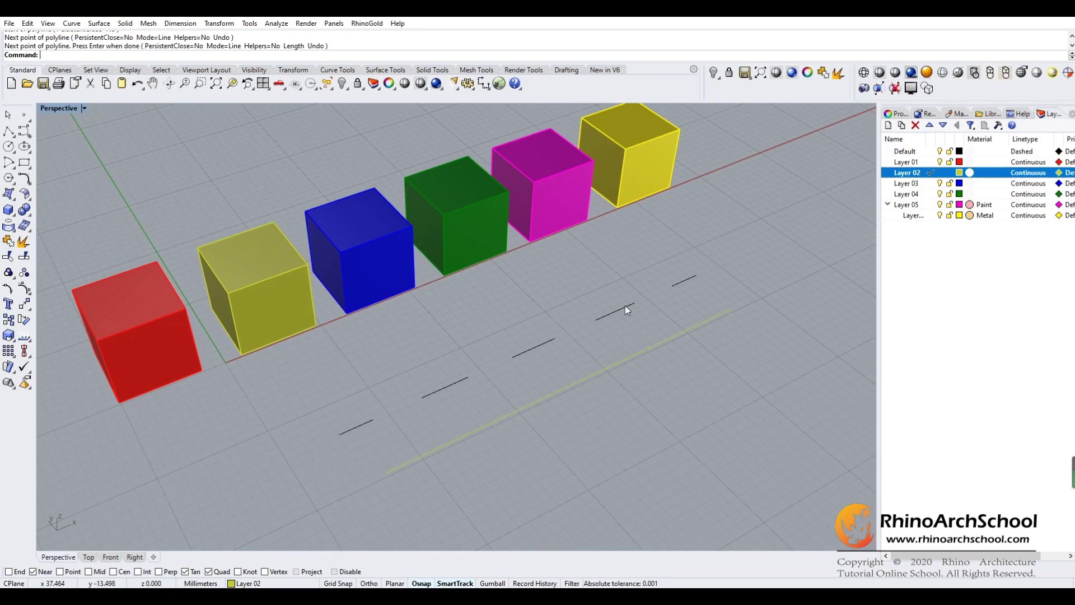
{"action": "right_click_drag", "start_coordinate": [625, 305], "coordinate": [579, 287]}
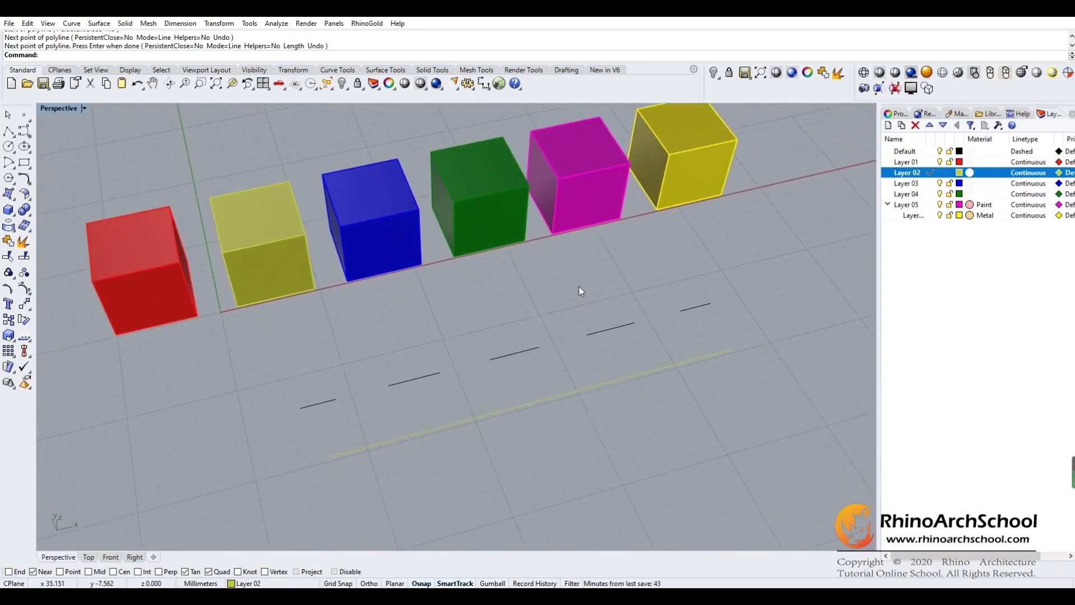